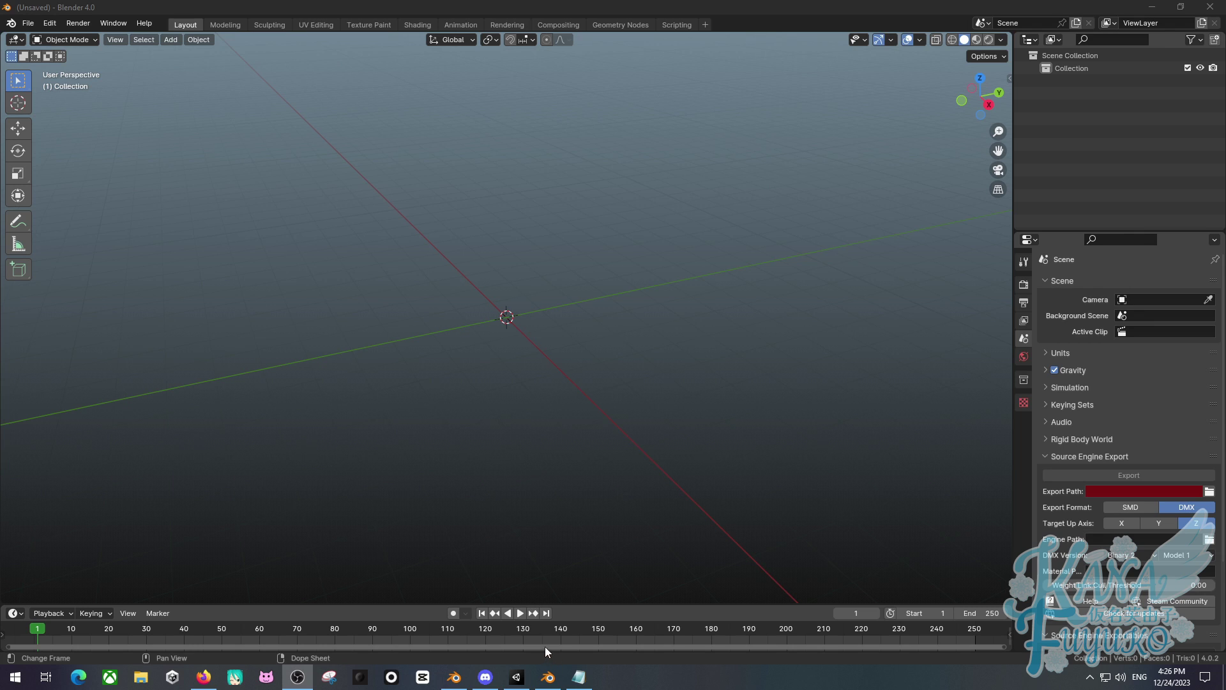
# Import the VRoid schoolgirl .vrm file from the recent 'New folder' using the VRM importer
pyautogui.click(473, 509)
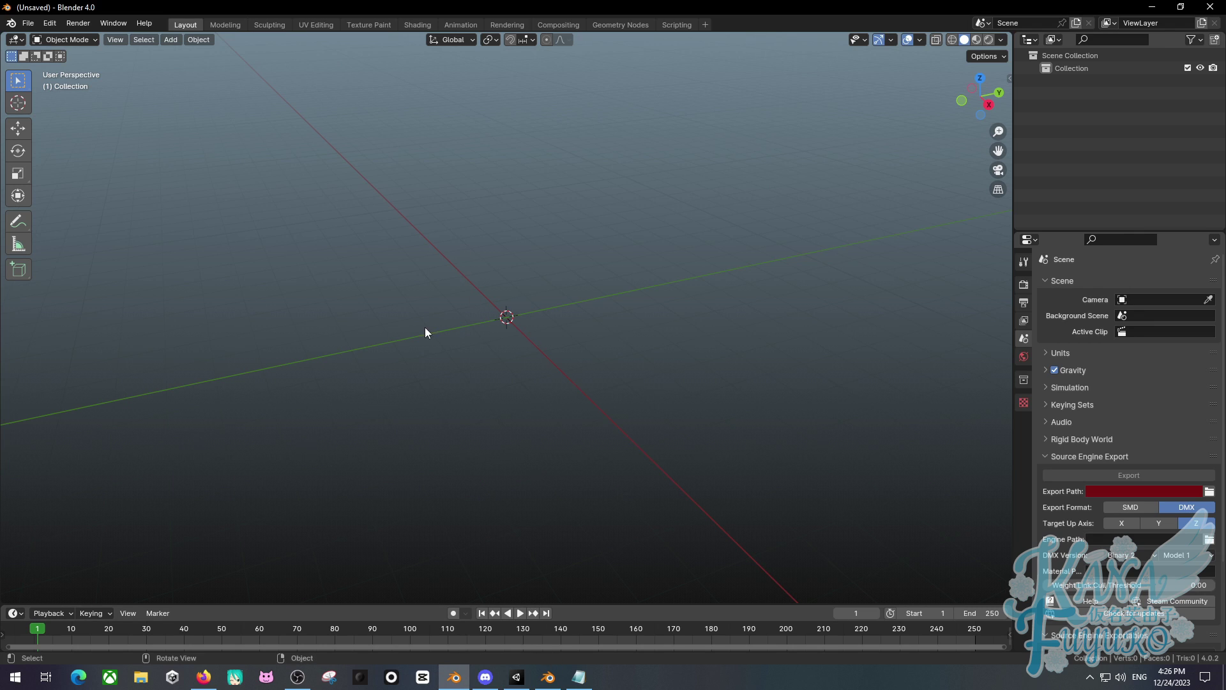
pyautogui.click(28, 23)
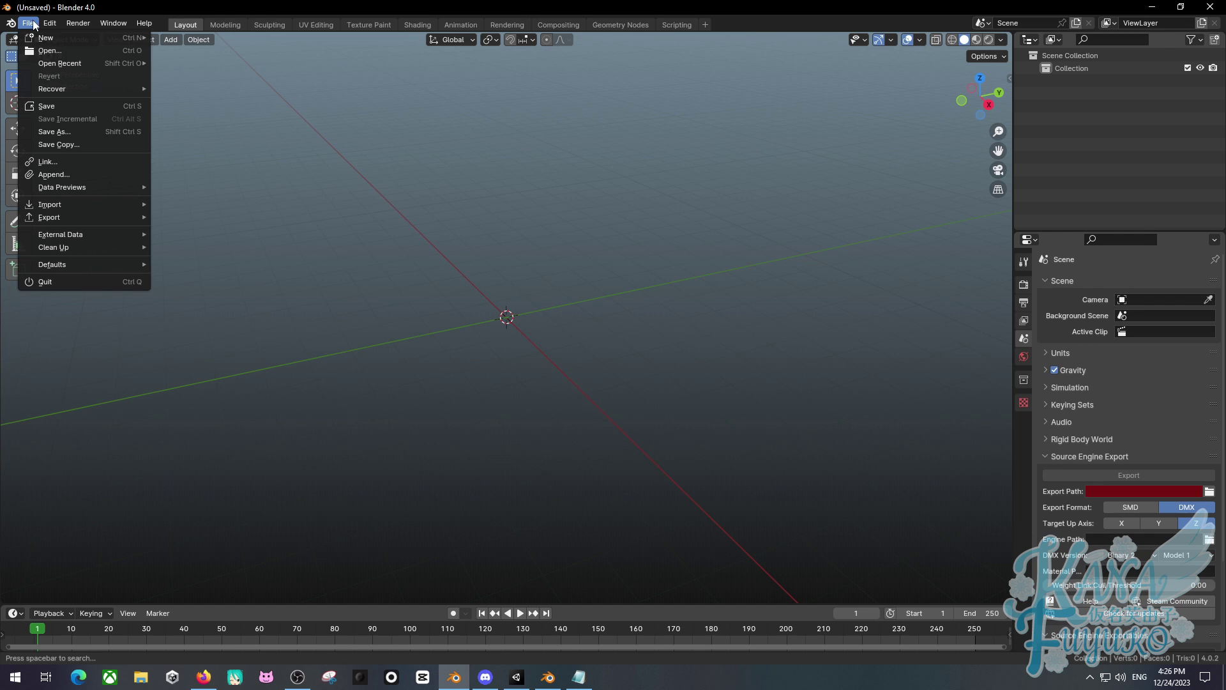
pyautogui.moveTo(110, 204)
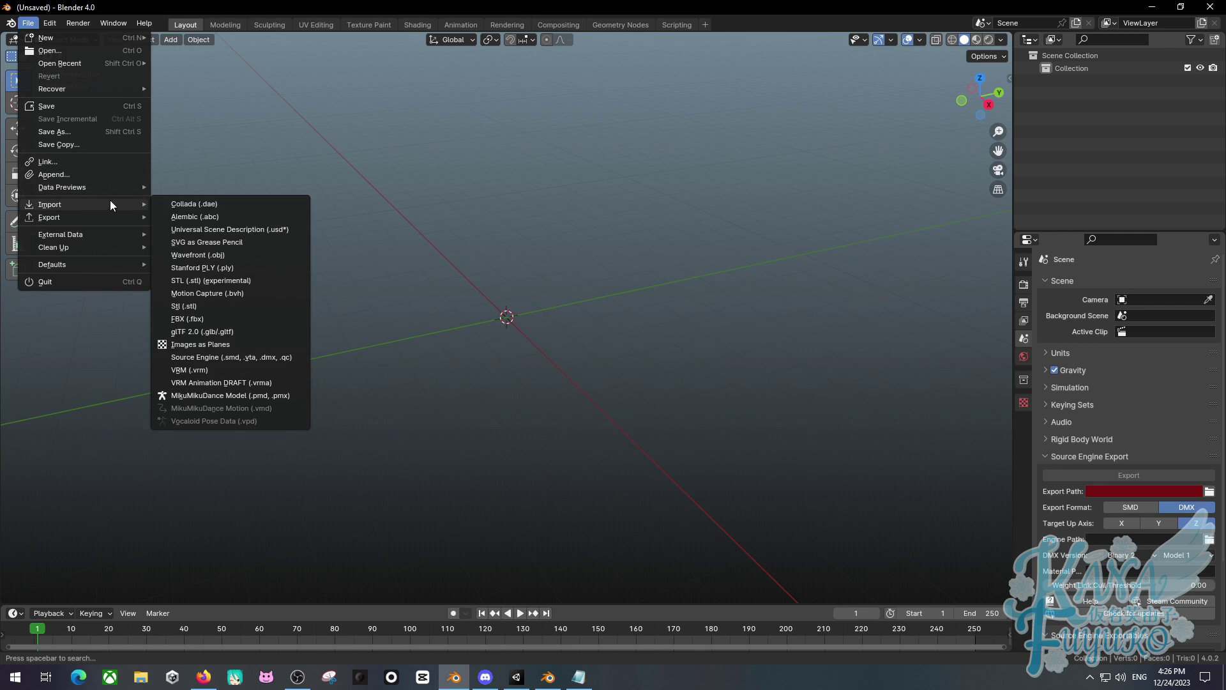
pyautogui.click(194, 370)
pyautogui.click(351, 497)
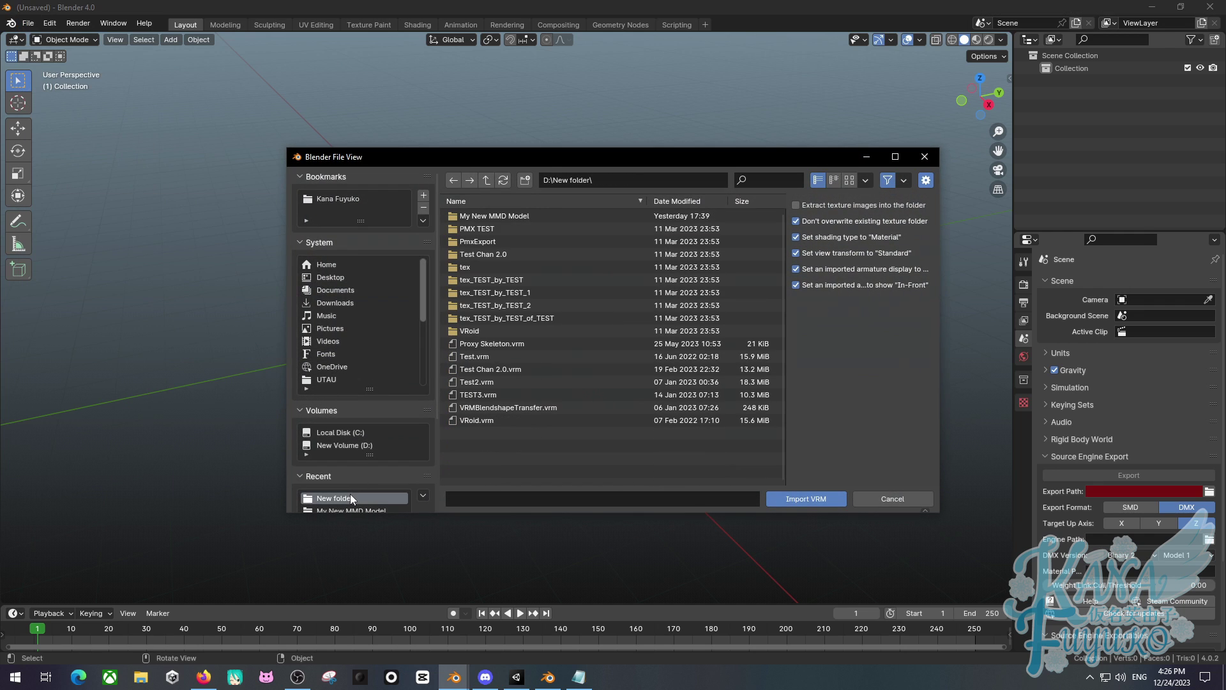
pyautogui.doubleClick(501, 358)
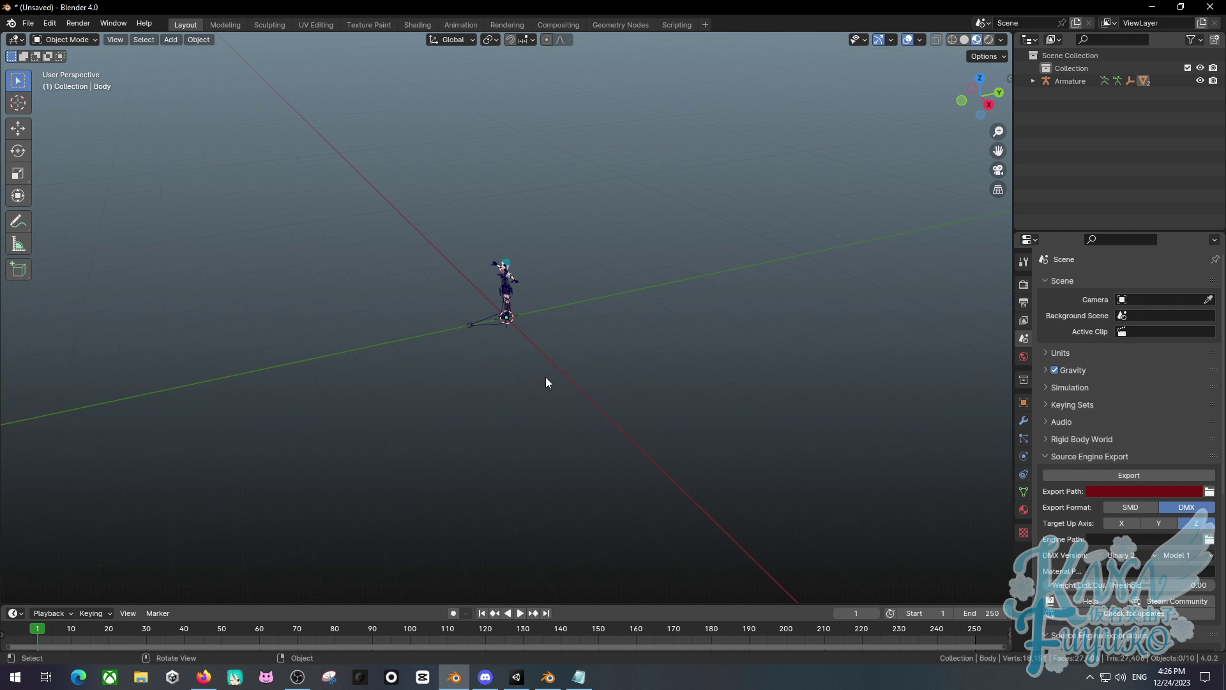
# Frame the character from the front and show the N sidebar with transform values
pyautogui.scroll(6, 527, 317)
pyautogui.moveTo(512, 298); pyautogui.dragTo(580, 320, button='middle')
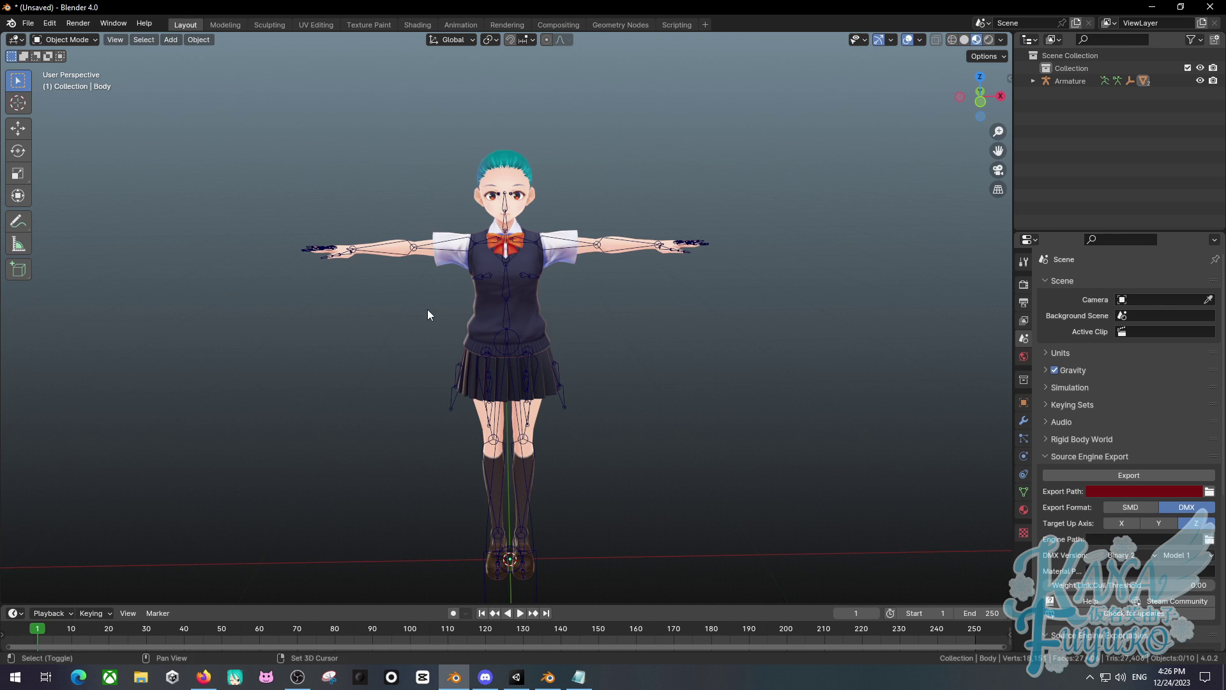
pyautogui.keyDown('shift'); pyautogui.moveTo(427, 309); pyautogui.dragTo(432, 270, button='middle'); pyautogui.keyUp('shift')
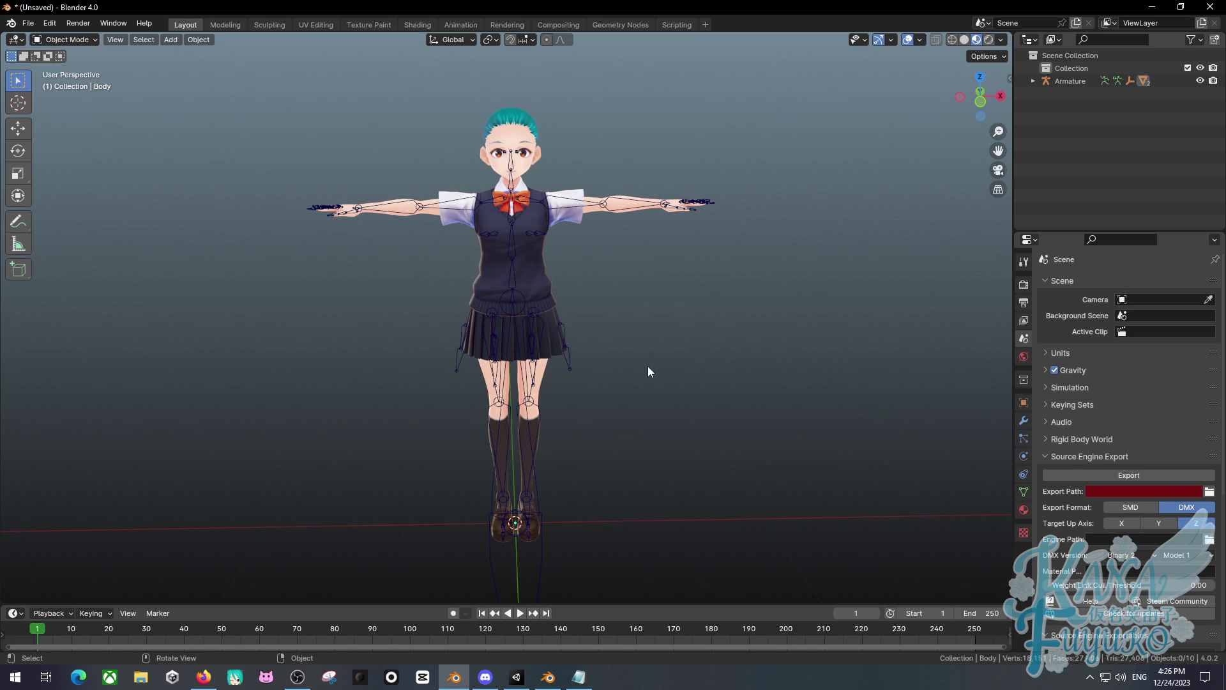
pyautogui.press('n')
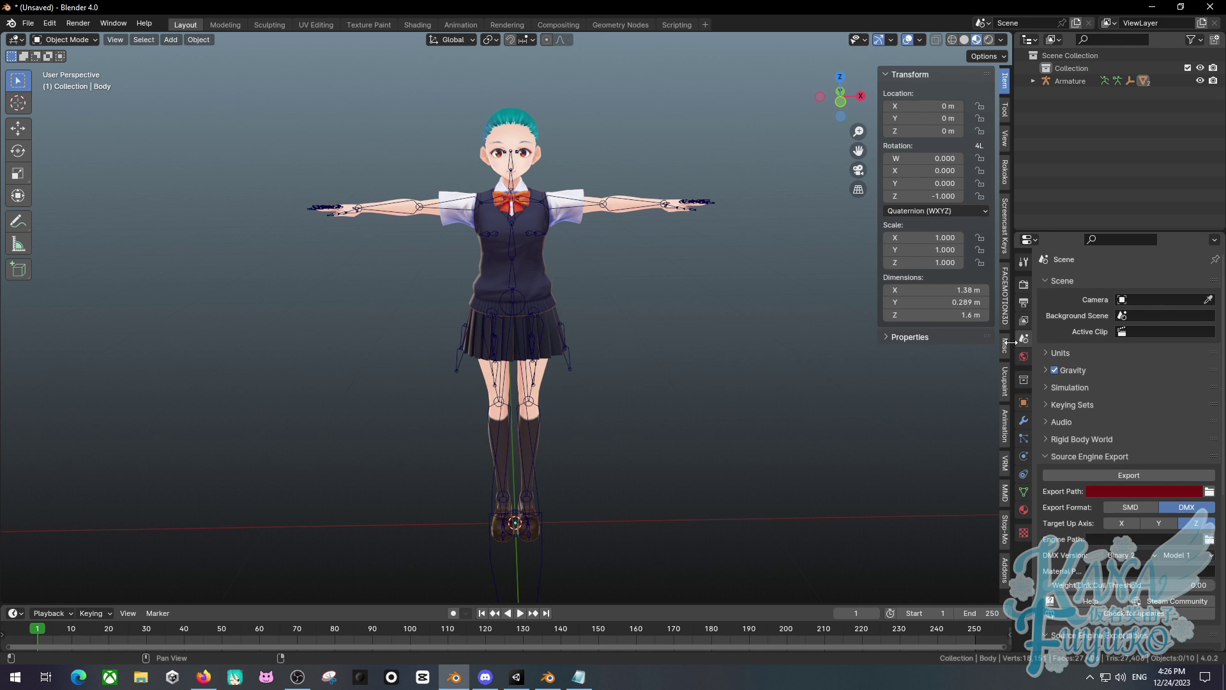
# Inspect the selected armature's 1.43 × 1.14 × 1.45 m size from several angles, then deselect it
pyautogui.moveTo(520, 321); pyautogui.dragTo(484, 329, button='middle')
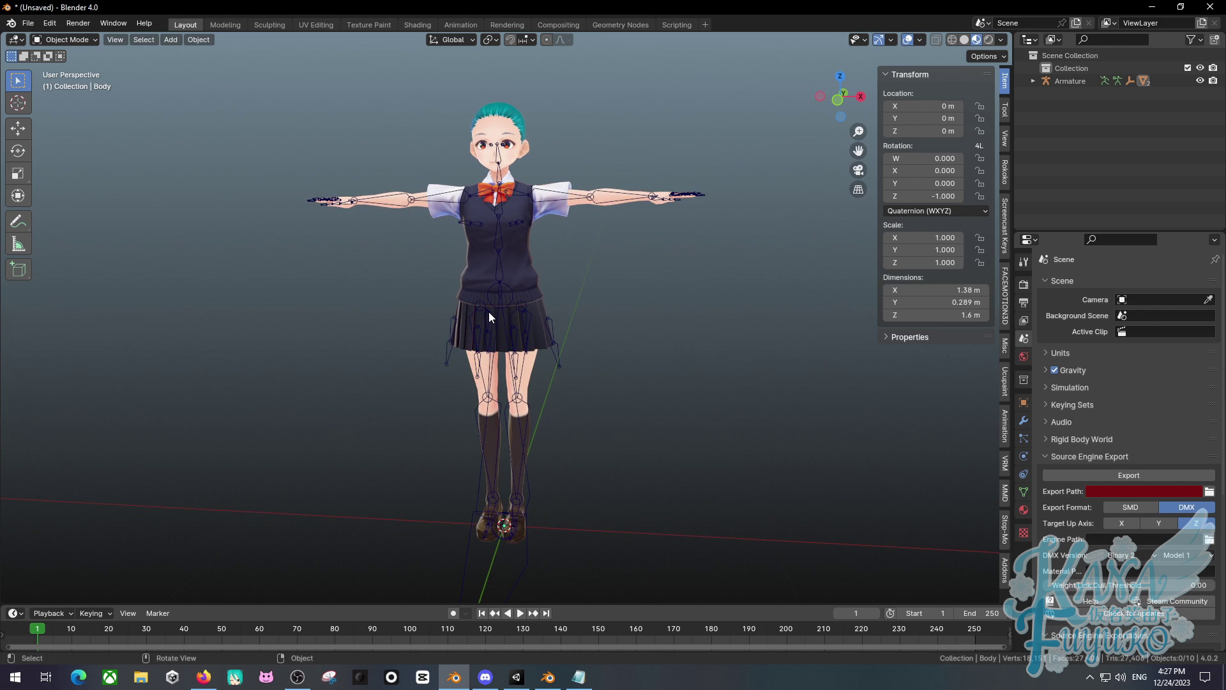
pyautogui.moveTo(488, 312); pyautogui.dragTo(571, 297, button='middle')
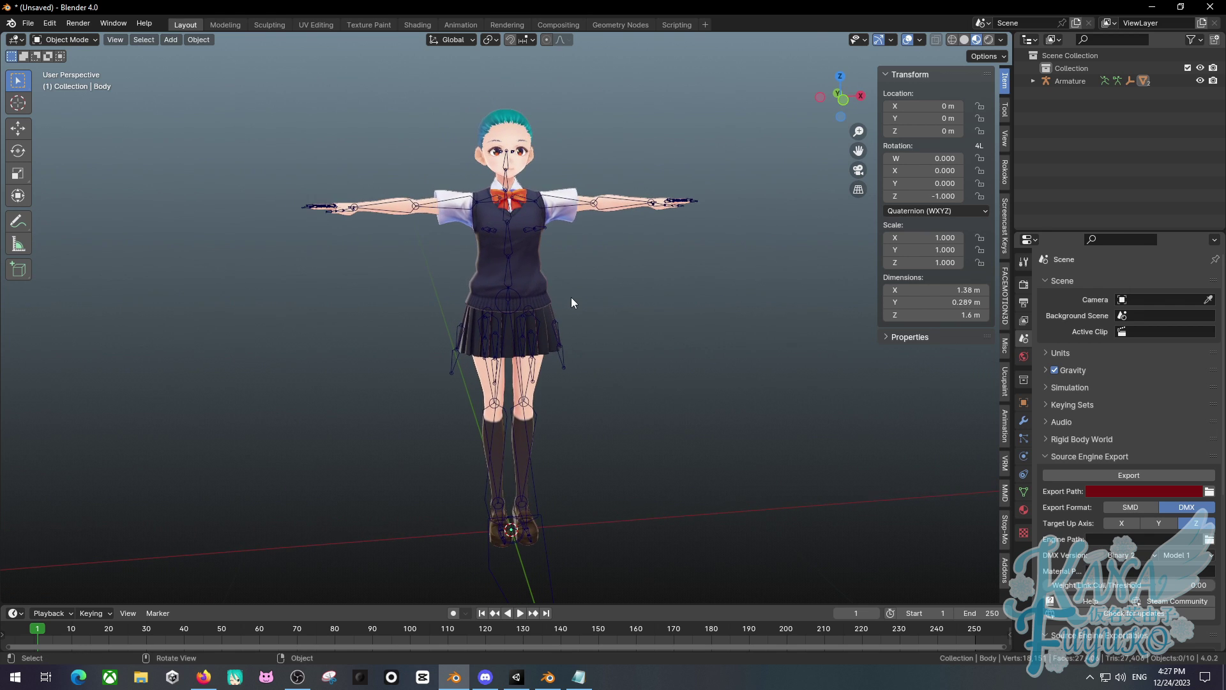
pyautogui.click(562, 355)
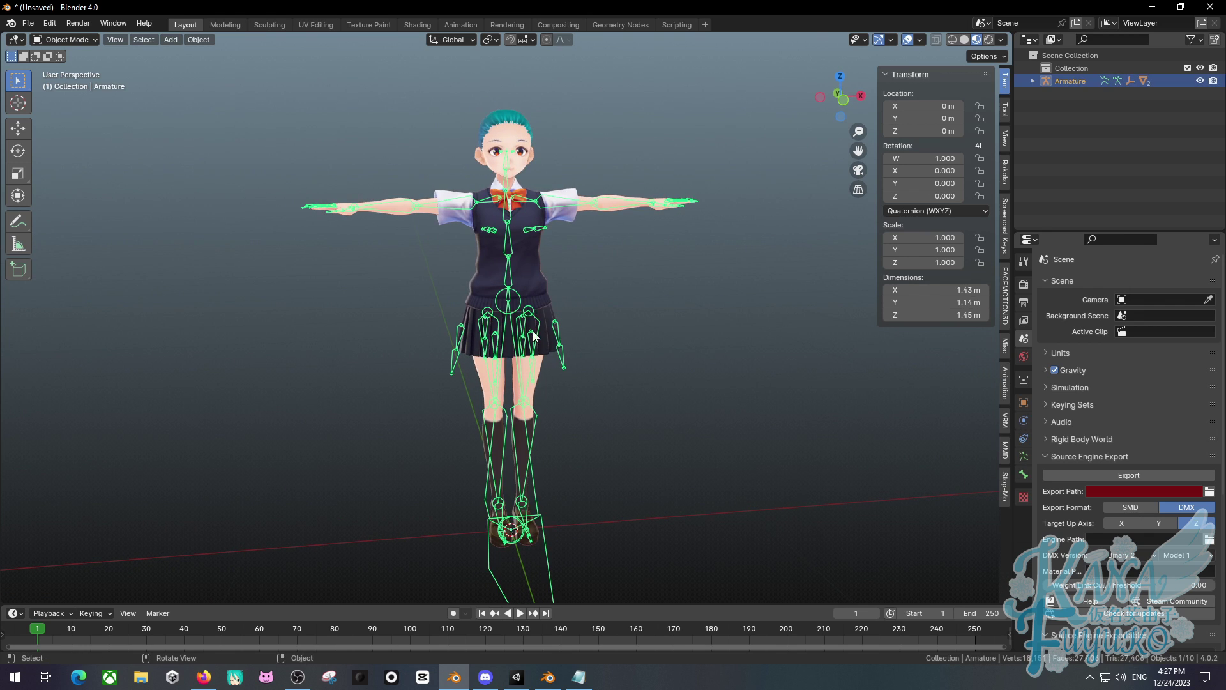
pyautogui.scroll(2, 485, 239)
pyautogui.scroll(-2, 484, 239)
pyautogui.moveTo(497, 241); pyautogui.dragTo(466, 252, button='middle')
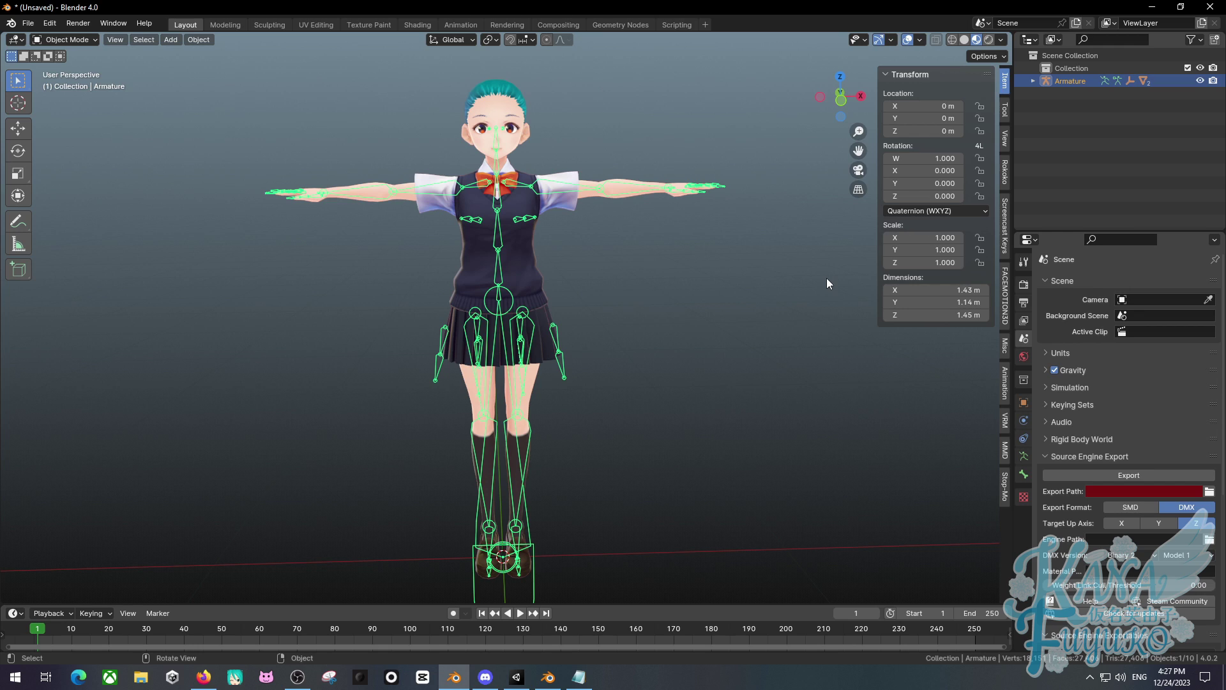
pyautogui.click(613, 294)
pyautogui.moveTo(613, 294)
pyautogui.mouseDown(button='middle')
pyautogui.moveTo(636, 312)
pyautogui.moveTo(613, 304)
pyautogui.mouseUp(button='middle')
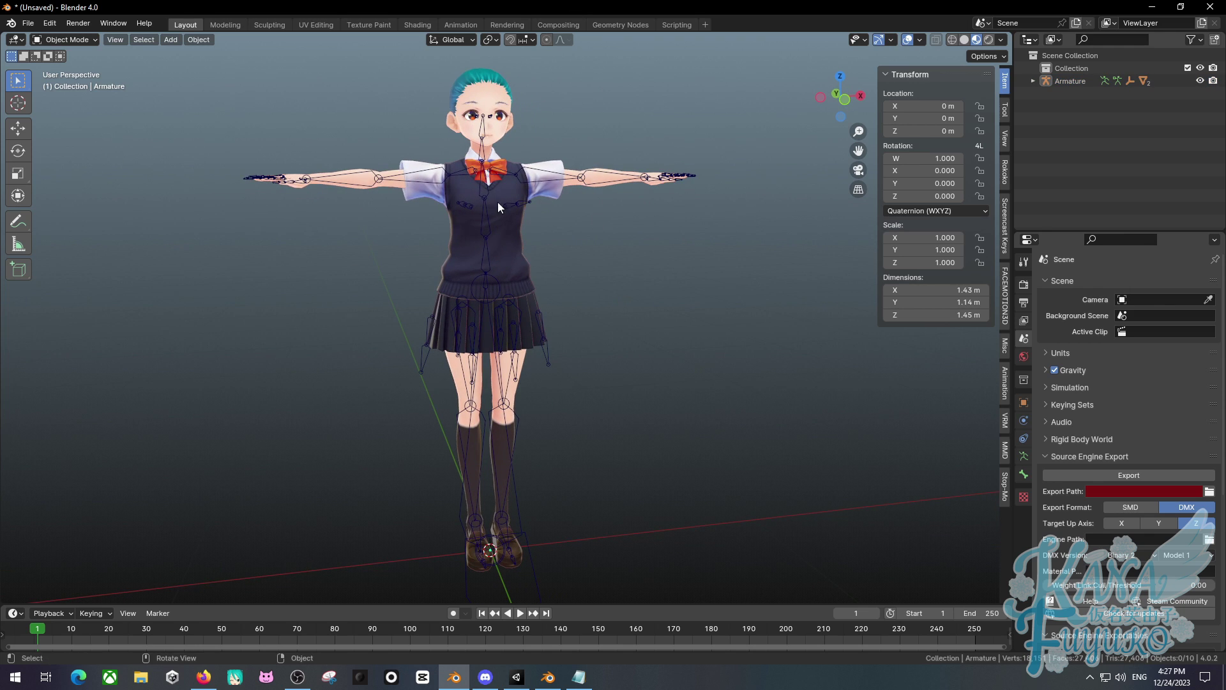
# Show the MMD tab, widen the sidebar to fit its labels, and start Create Model
pyautogui.click(1005, 451)
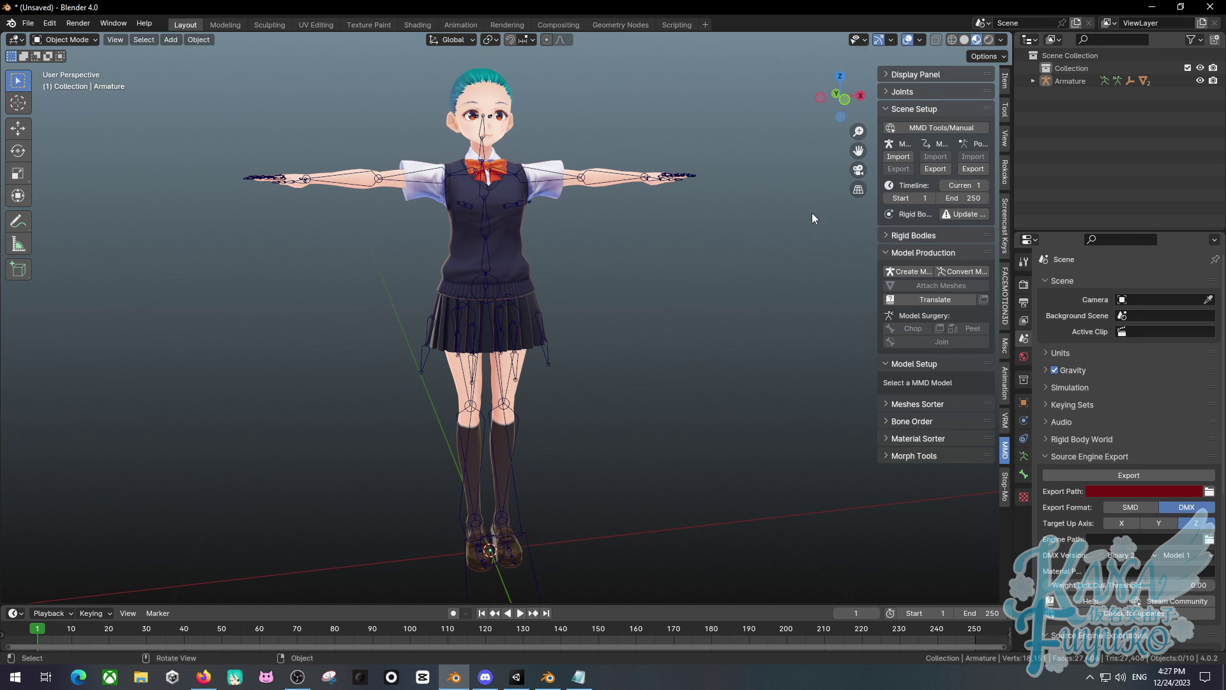
pyautogui.moveTo(878, 215); pyautogui.dragTo(687, 214)
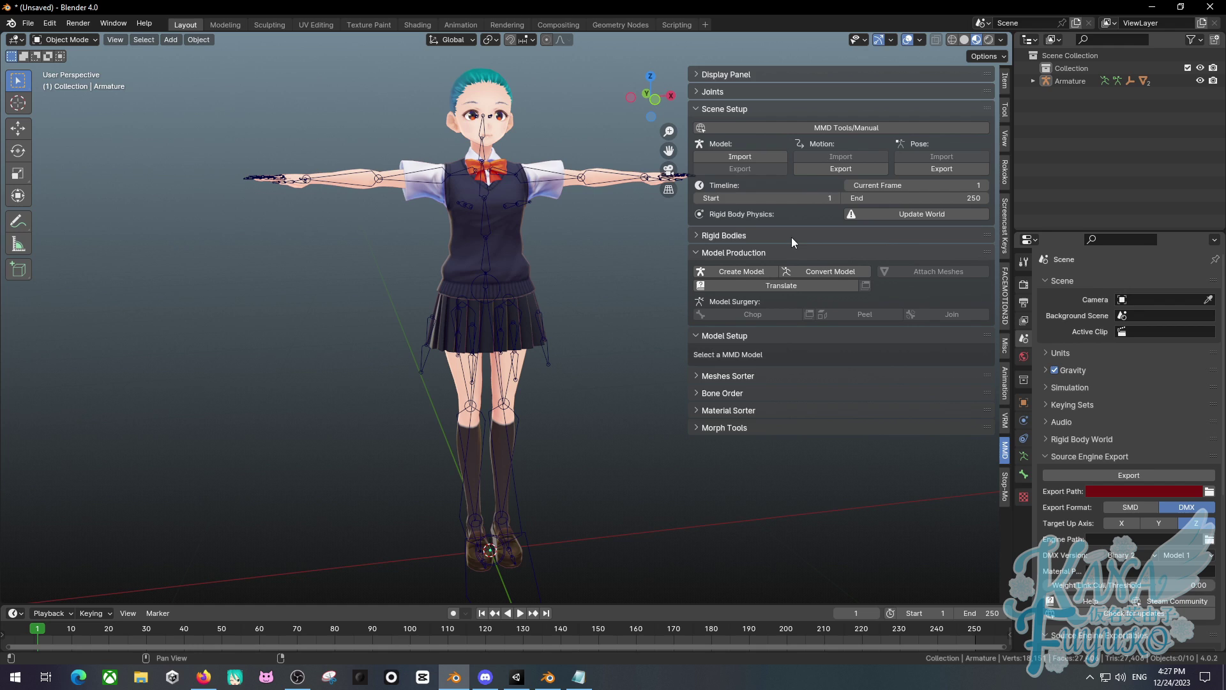
pyautogui.click(727, 269)
# Enter 'Test Chan' as both Name and Name(Eng) for the MMD root, keeping scale 0.08
pyautogui.click(729, 272)
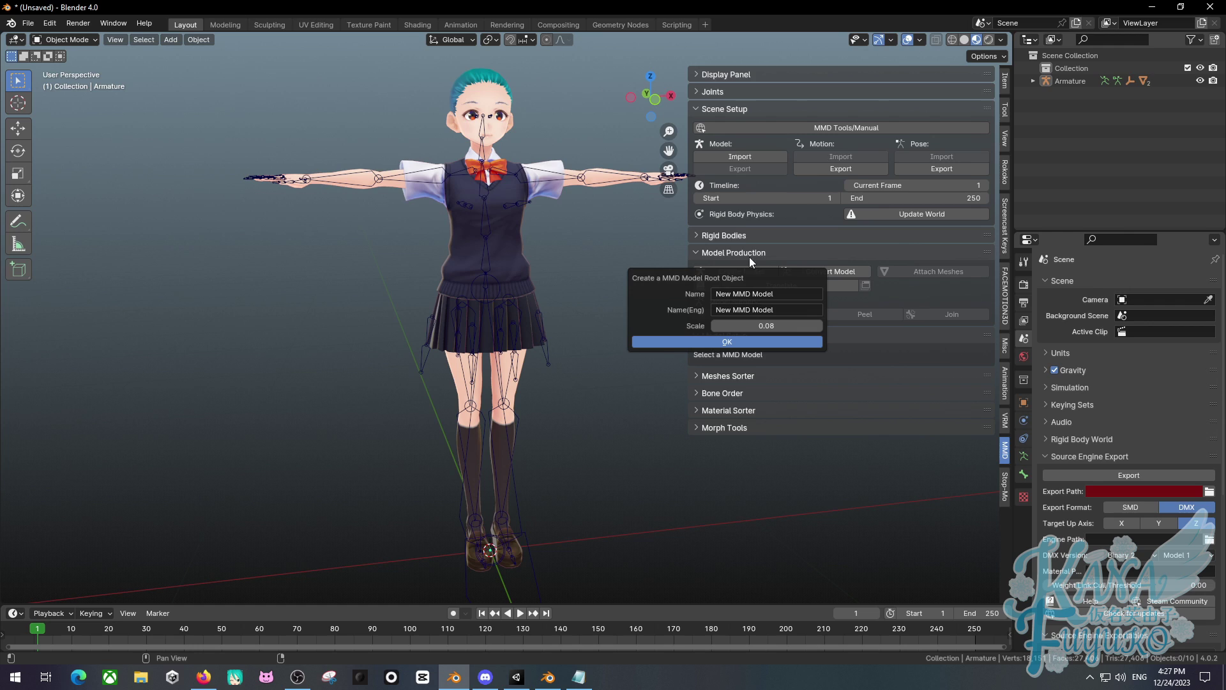
pyautogui.click(734, 294)
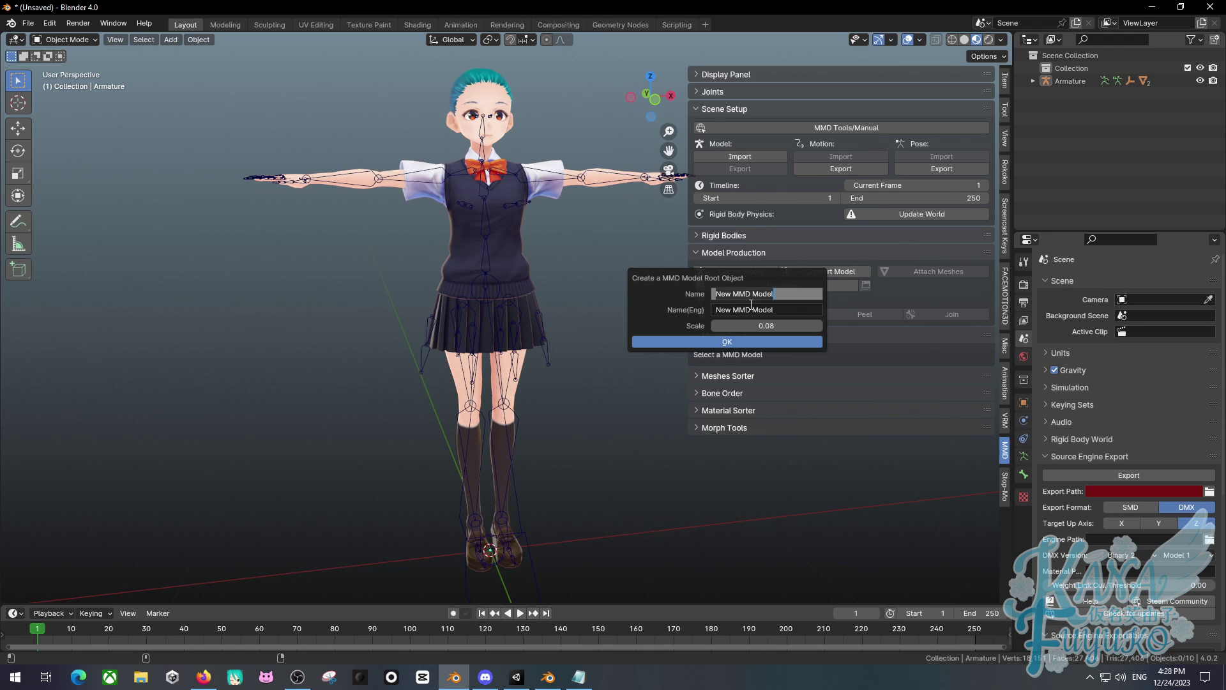
pyautogui.write('Test Chan')
pyautogui.press('Return')
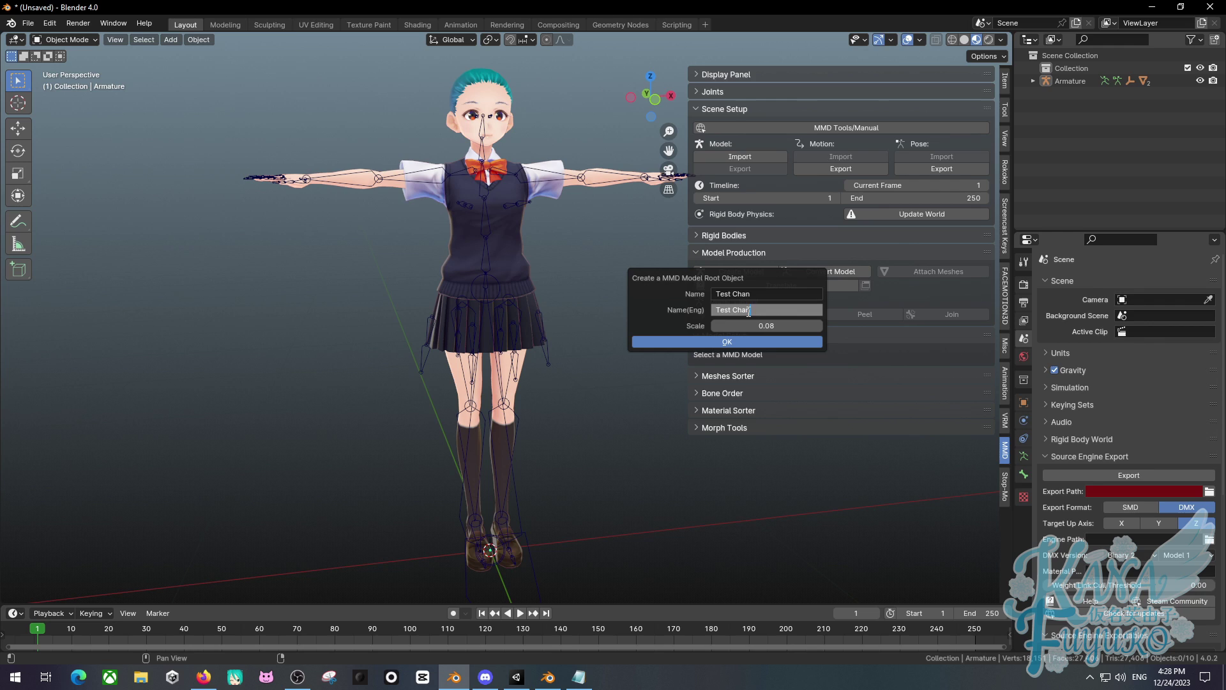
pyautogui.press('Return')
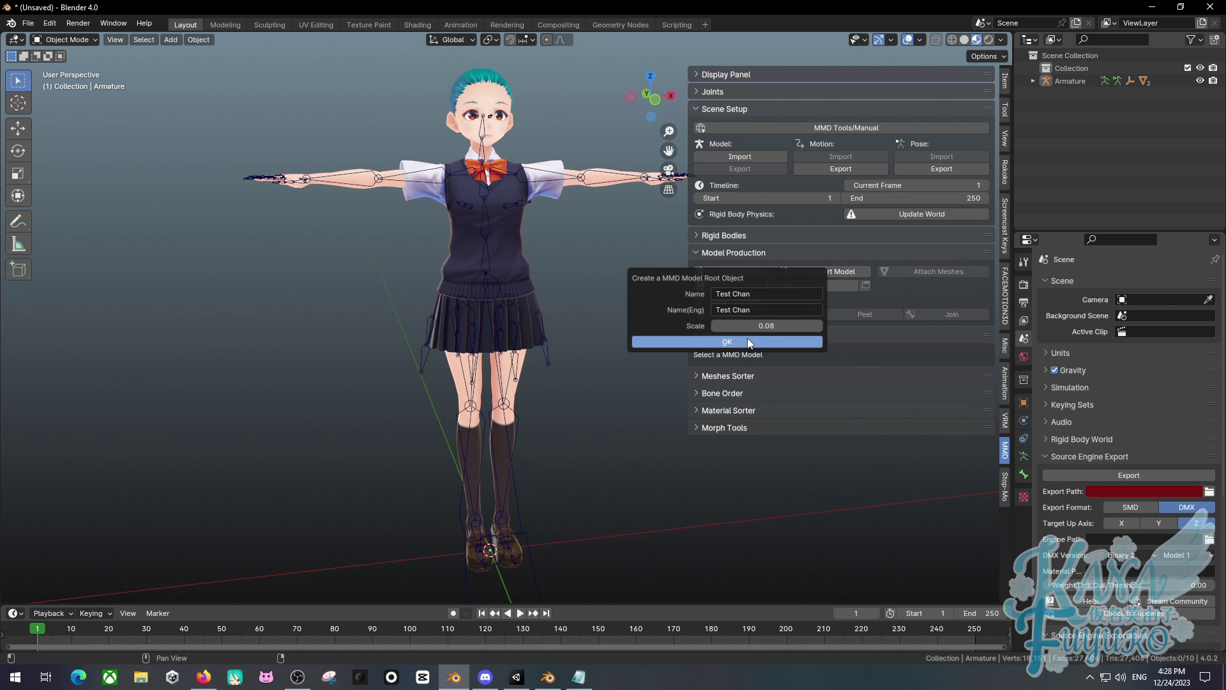
# Create the Test Chan root object and zoom in on the character's legs and feet
pyautogui.click(731, 342)
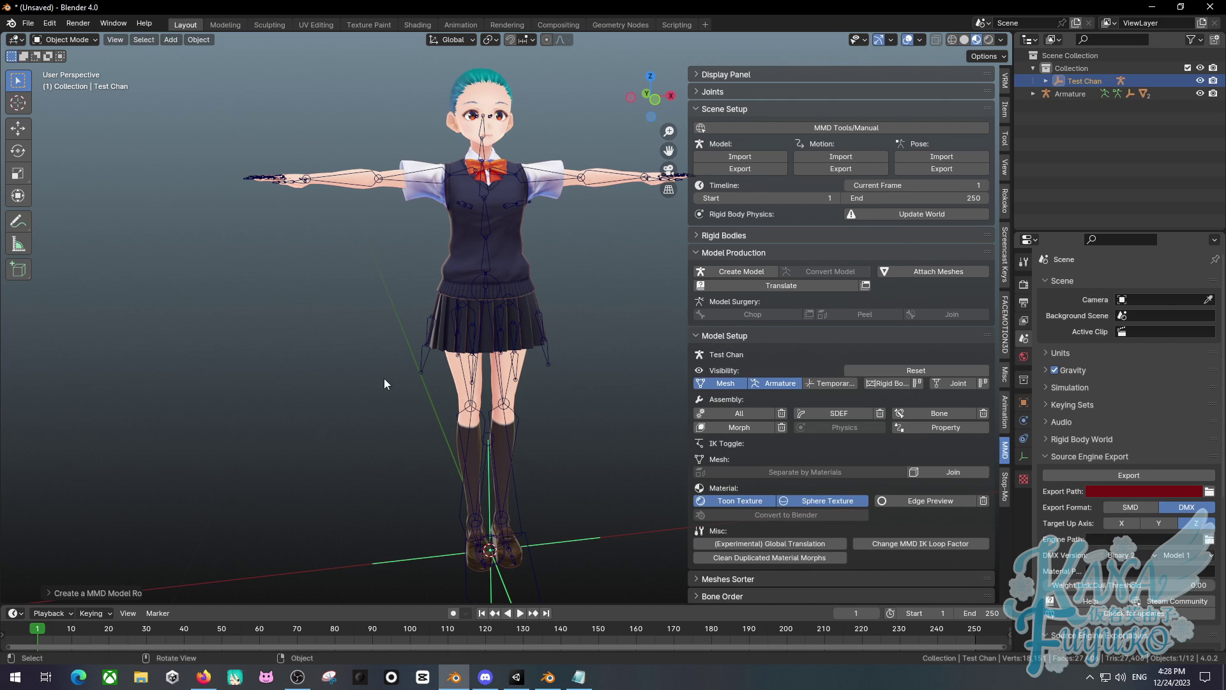
pyautogui.keyDown('shift'); pyautogui.moveTo(384, 378); pyautogui.dragTo(439, 340, button='middle'); pyautogui.keyUp('shift')
pyautogui.scroll(3, 412, 419)
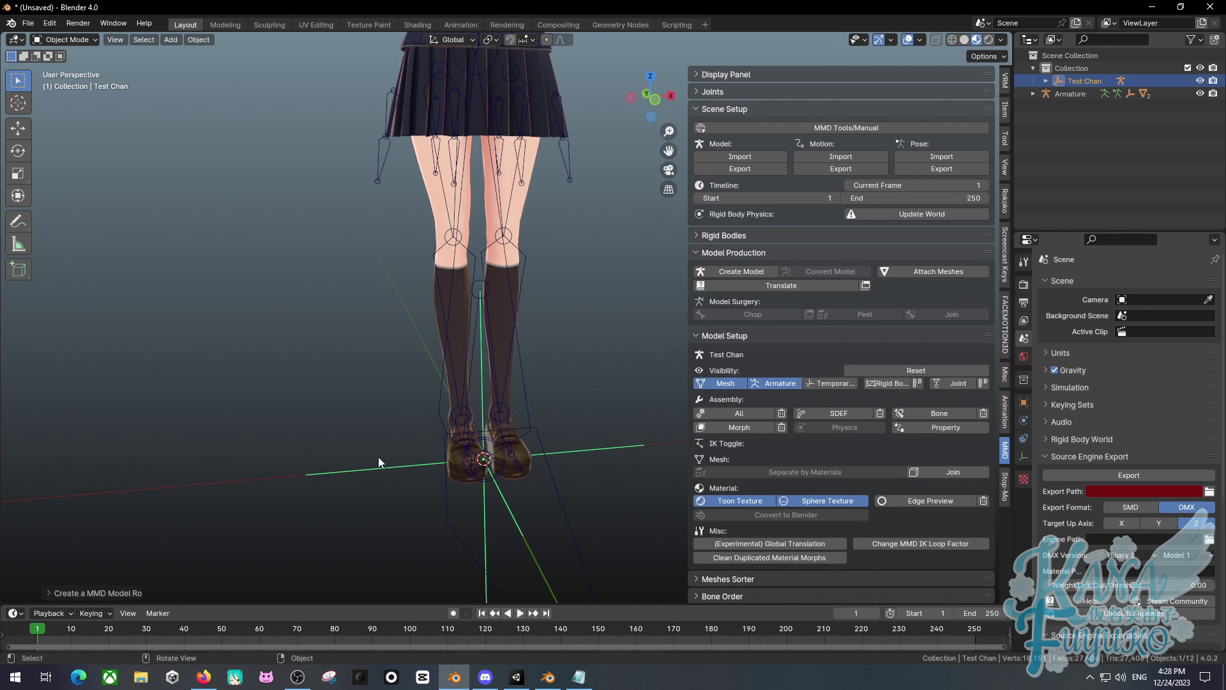
pyautogui.scroll(-3, 423, 346)
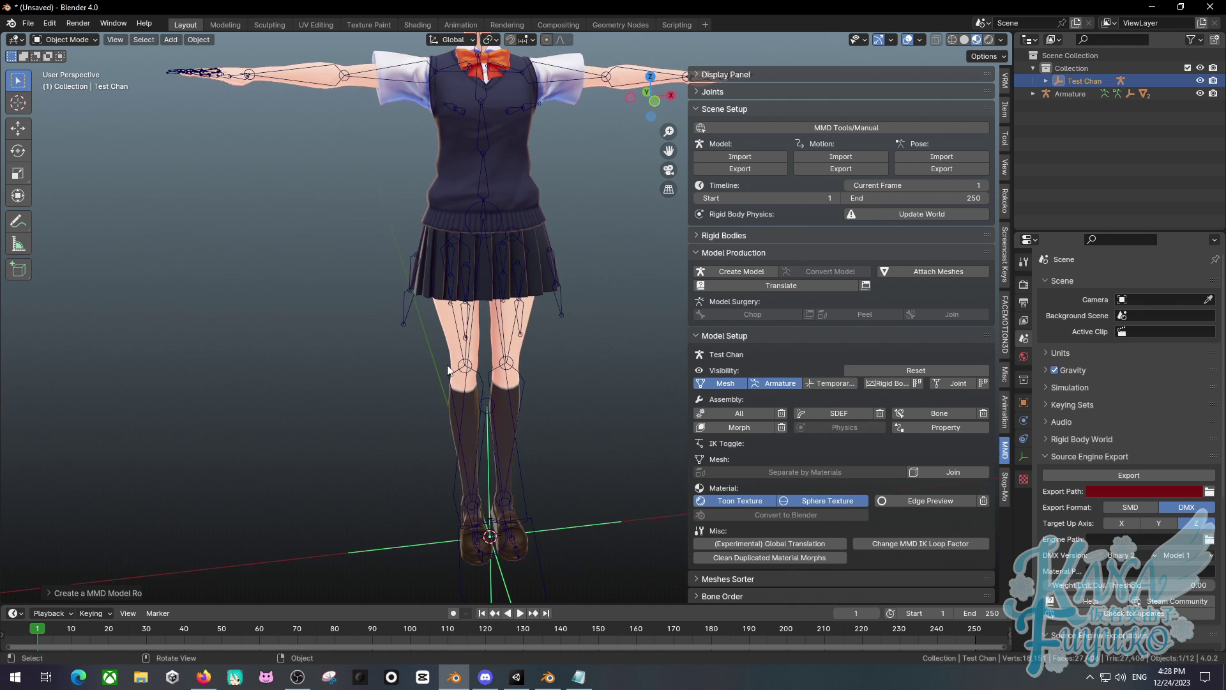
pyautogui.scroll(3, 454, 258)
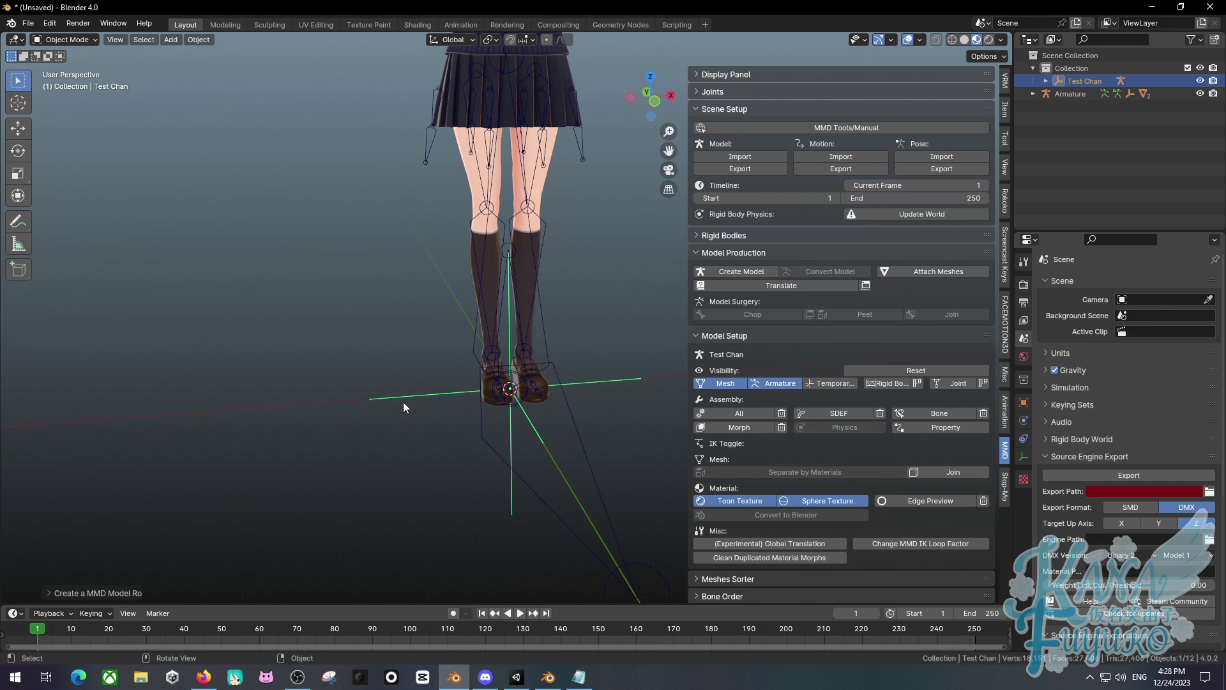
pyautogui.scroll(-4, 408, 392)
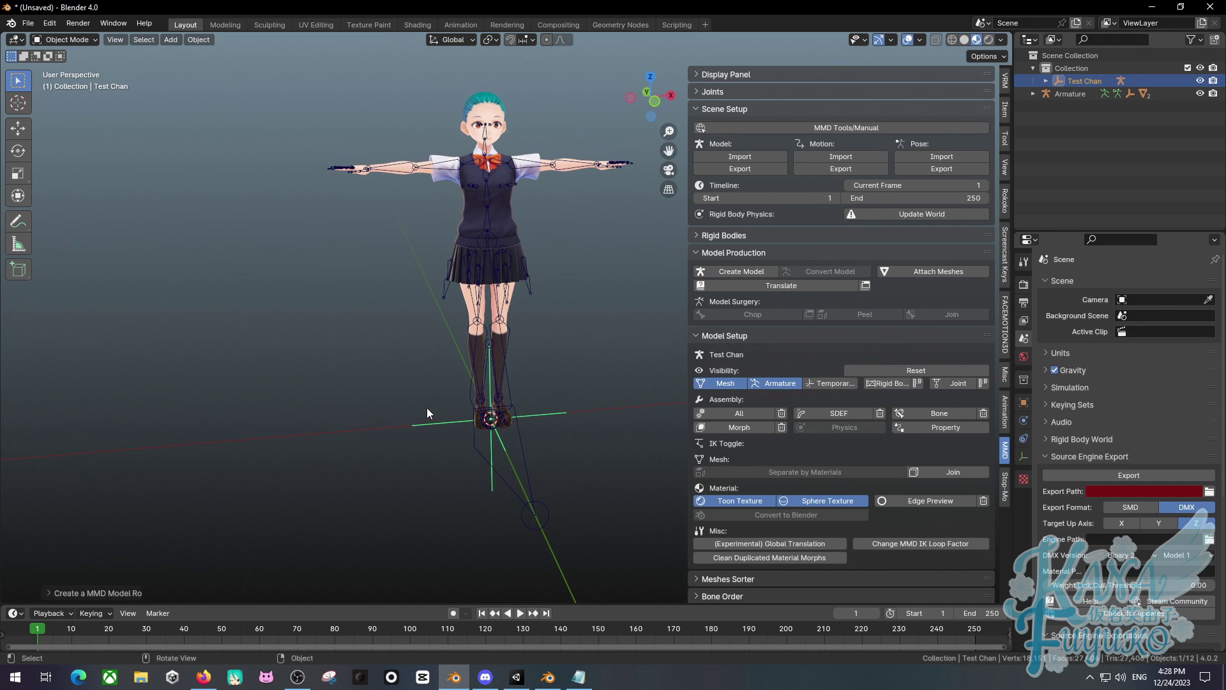
# Try moving the rig root three times, cancelling each move so it stays in place
pyautogui.press('g')
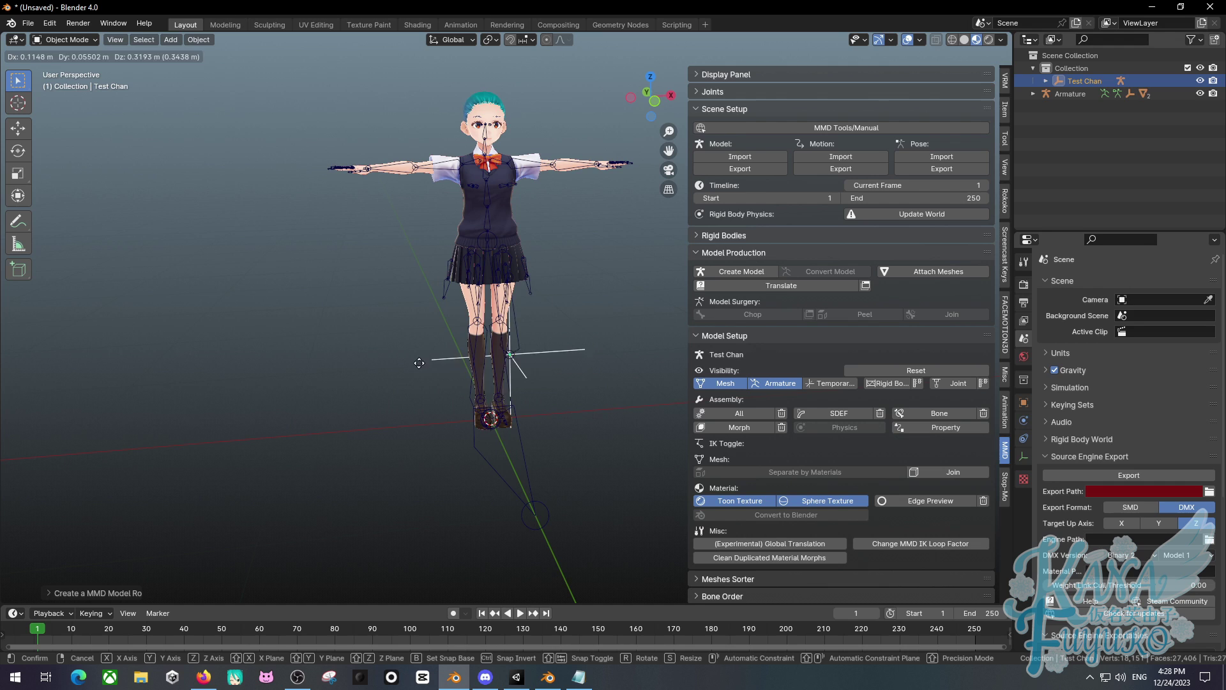
pyautogui.rightClick(391, 344)
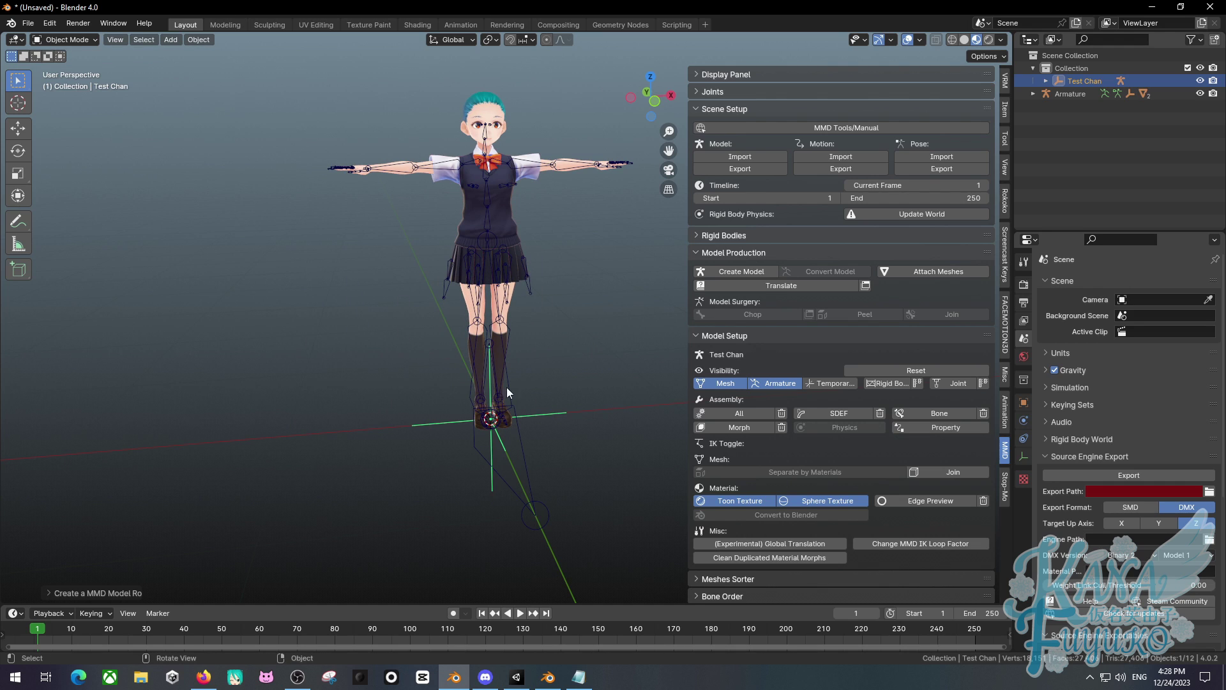
pyautogui.press('g')
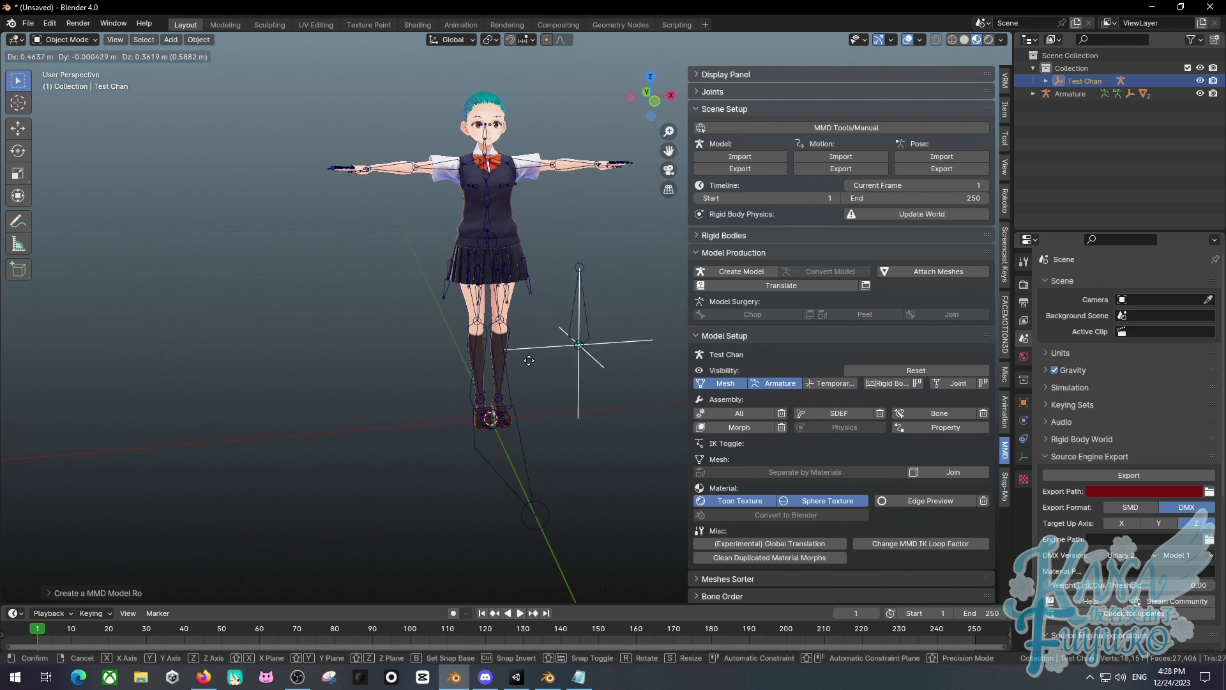
pyautogui.rightClick(521, 367)
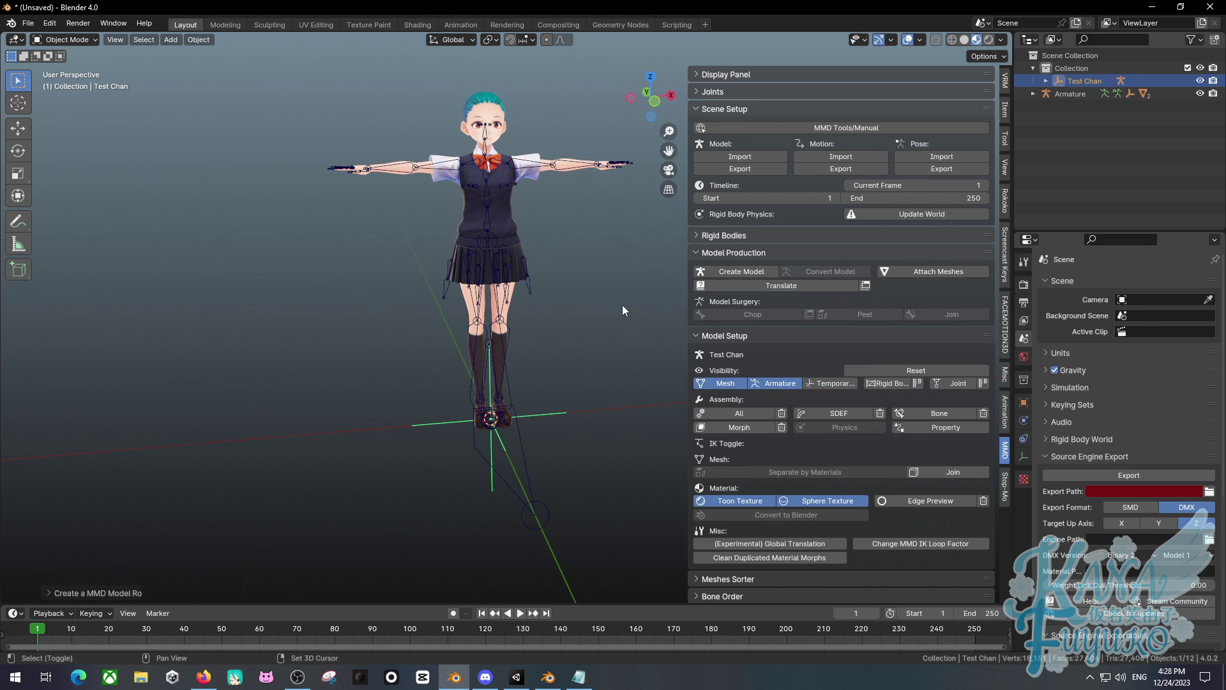
pyautogui.keyDown('shift'); pyautogui.moveTo(624, 310); pyautogui.dragTo(616, 380, button='middle'); pyautogui.keyUp('shift')
pyautogui.press('g')
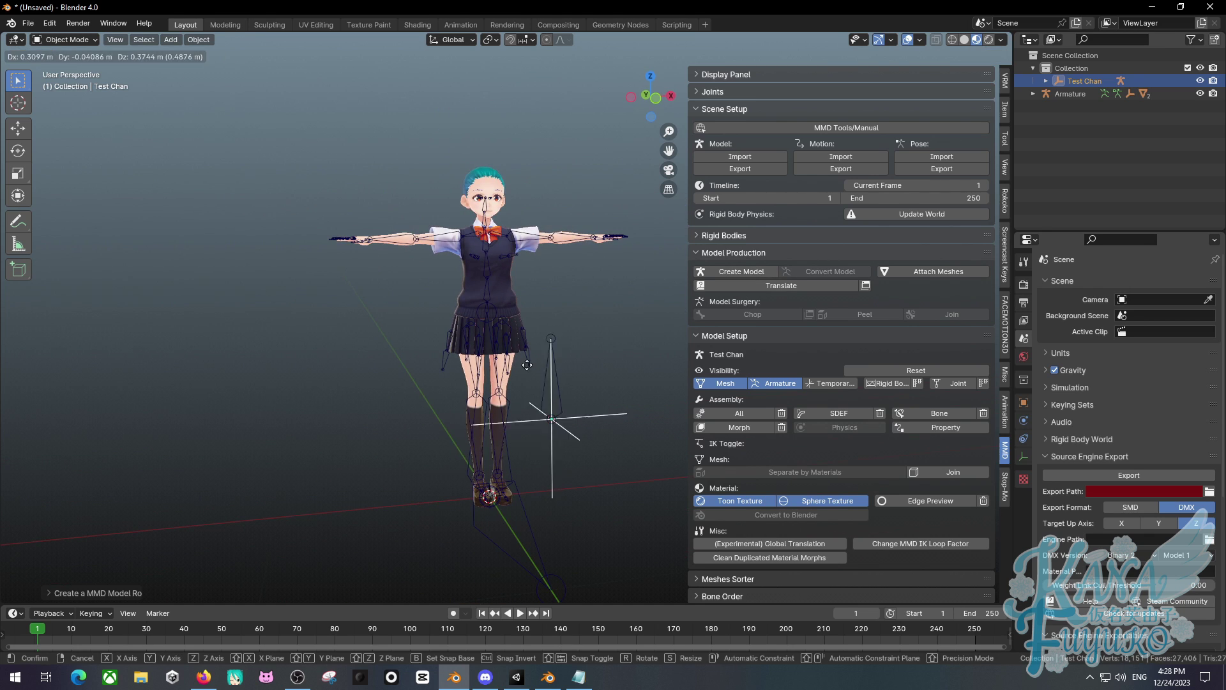
pyautogui.rightClick(600, 410)
pyautogui.keyDown('shift'); pyautogui.scroll(-4, 514, 367); pyautogui.keyUp('shift')
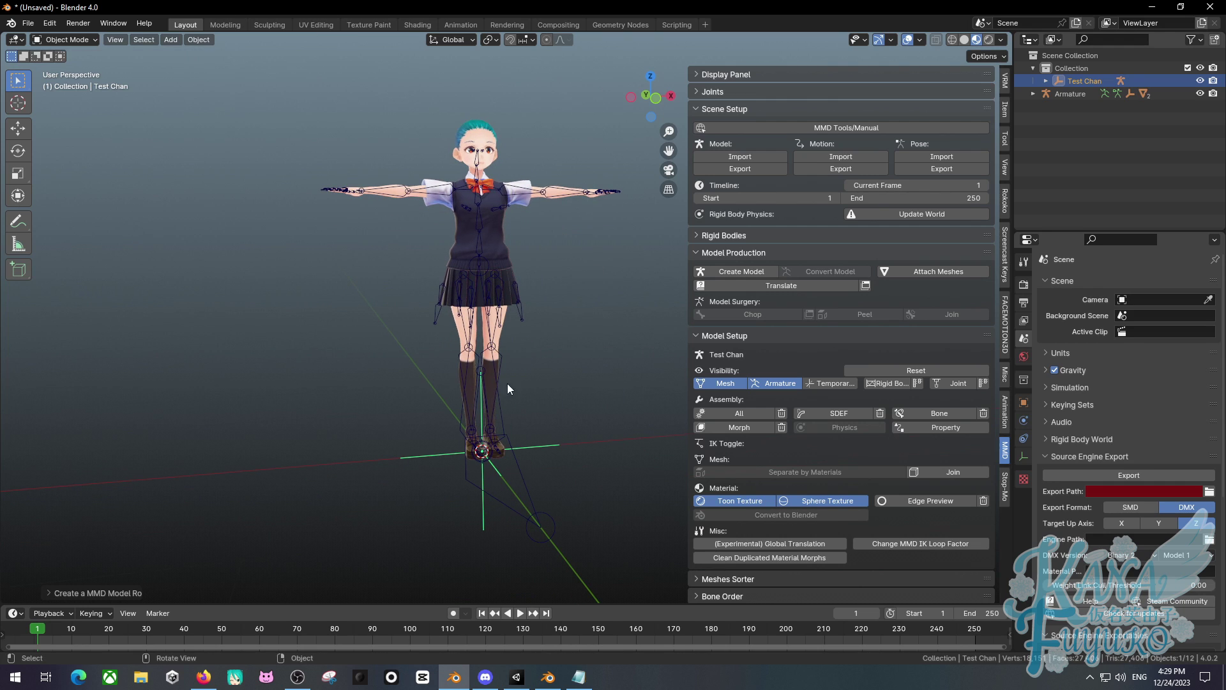
# Hide the sidebar, widen the outliner, expand and select the Armature, and frame it
pyautogui.press('n')
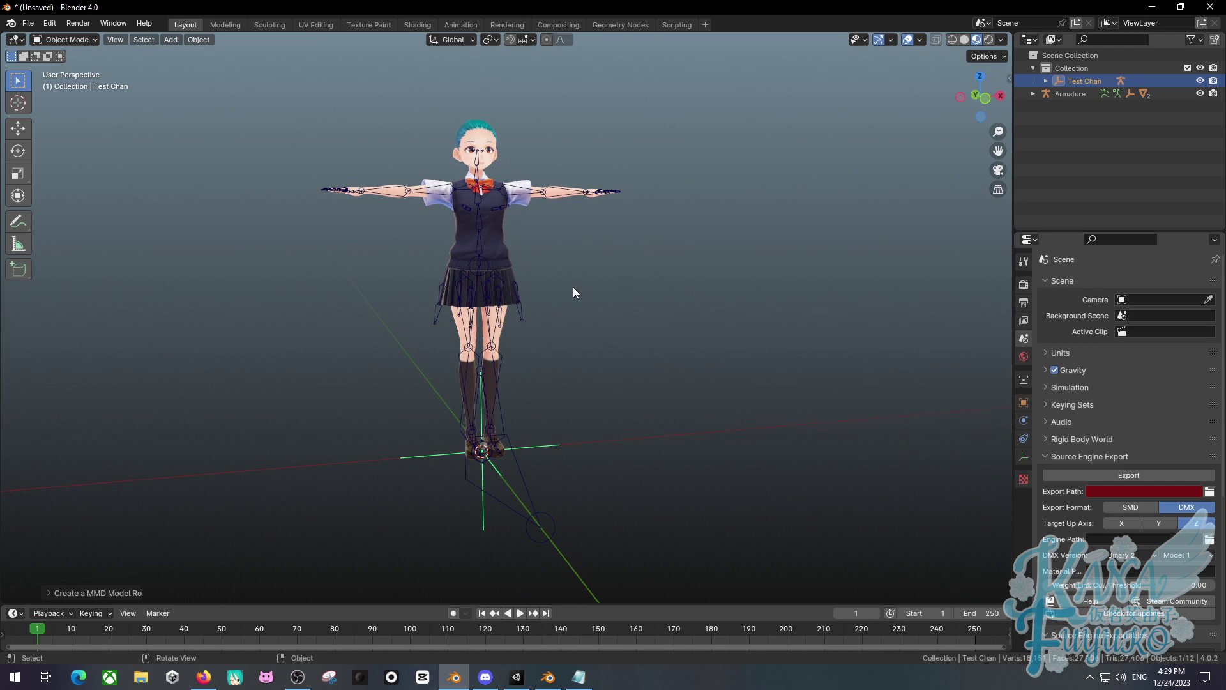
pyautogui.moveTo(1016, 127); pyautogui.dragTo(739, 131)
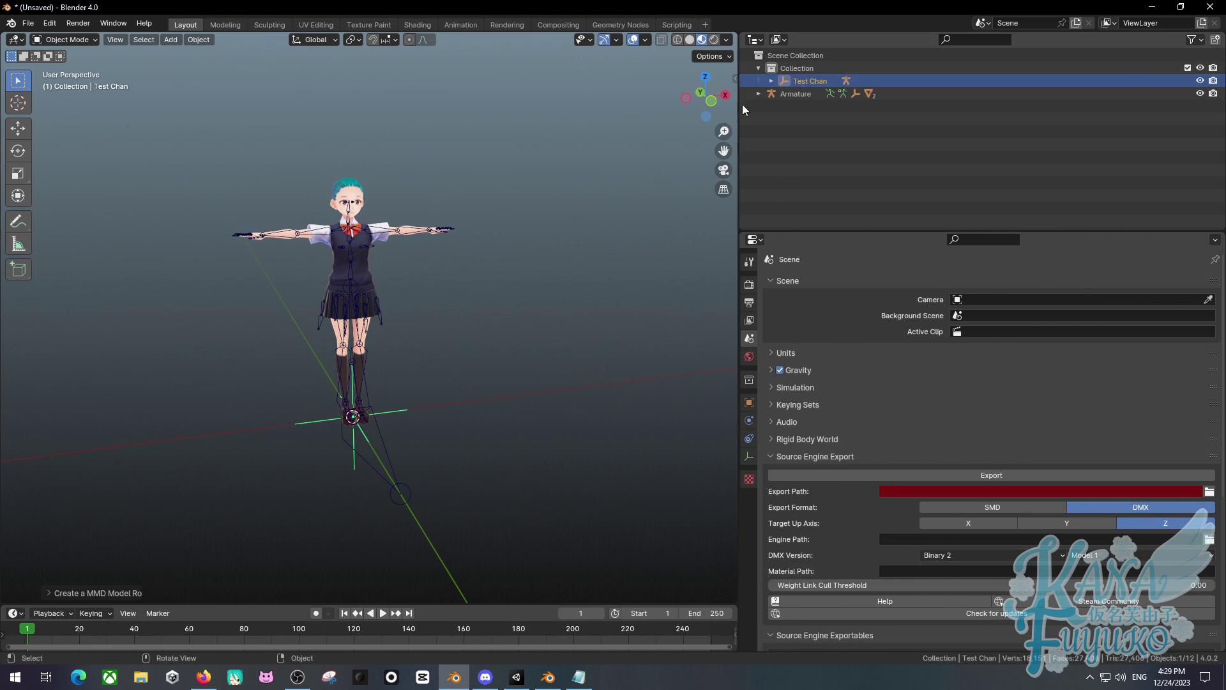
pyautogui.click(758, 94)
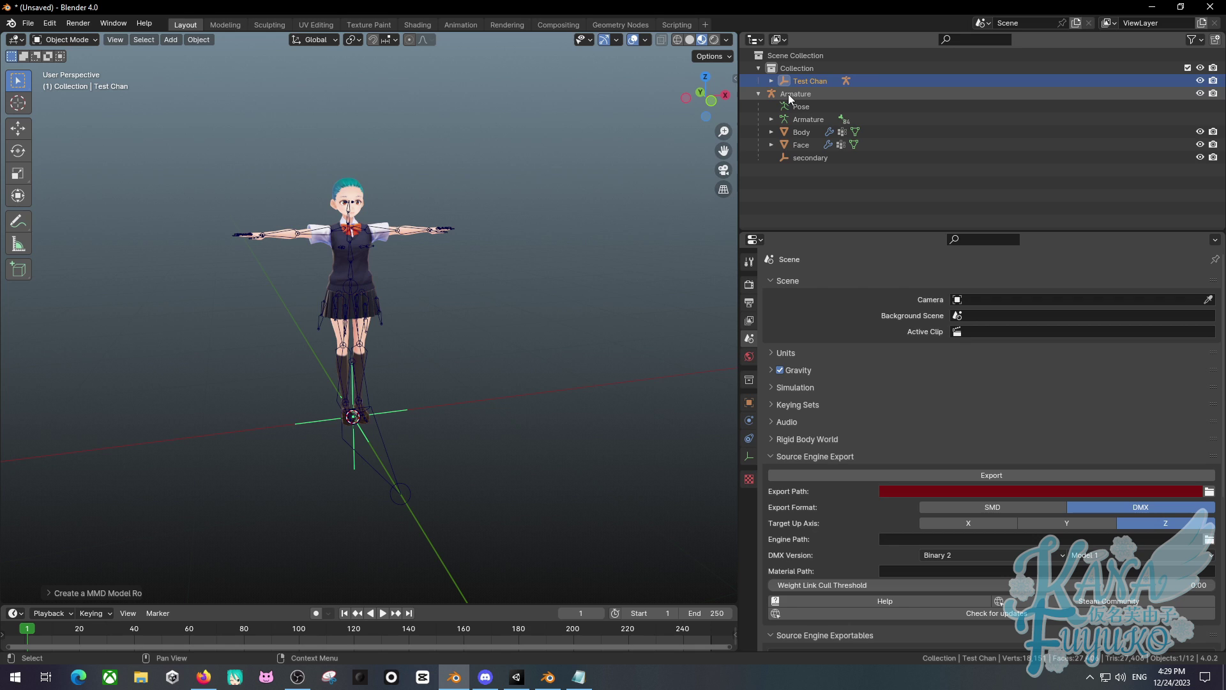
pyautogui.click(790, 96)
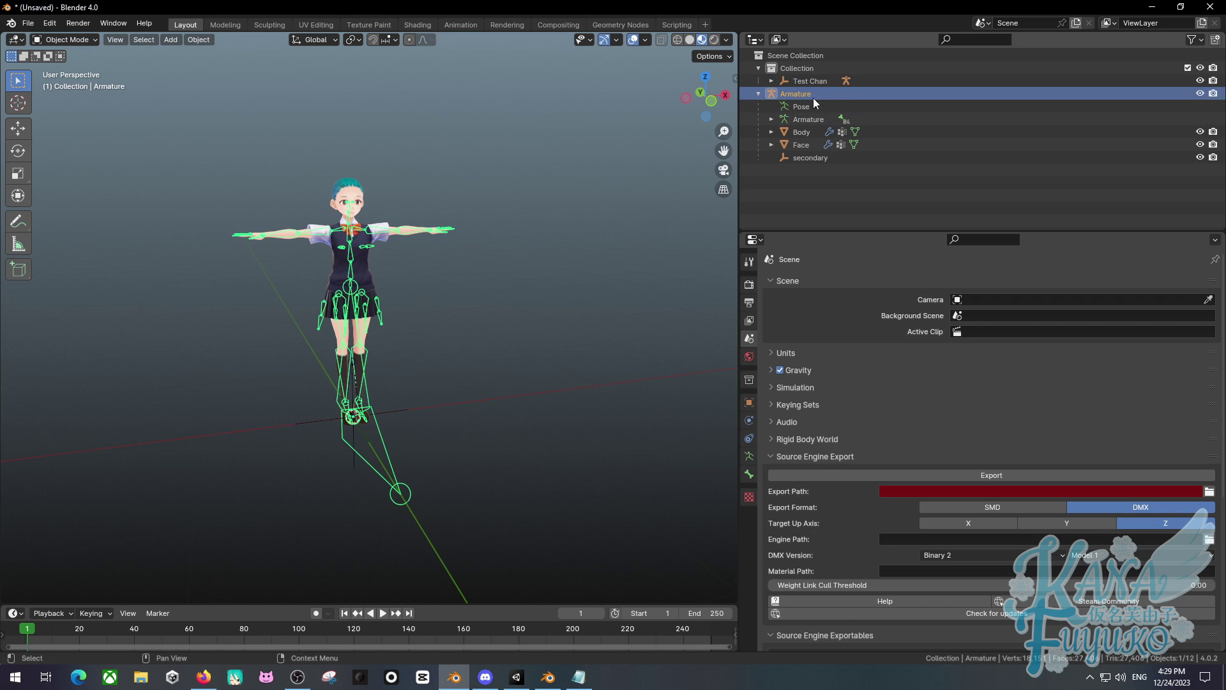
pyautogui.press('KP_Decimal')
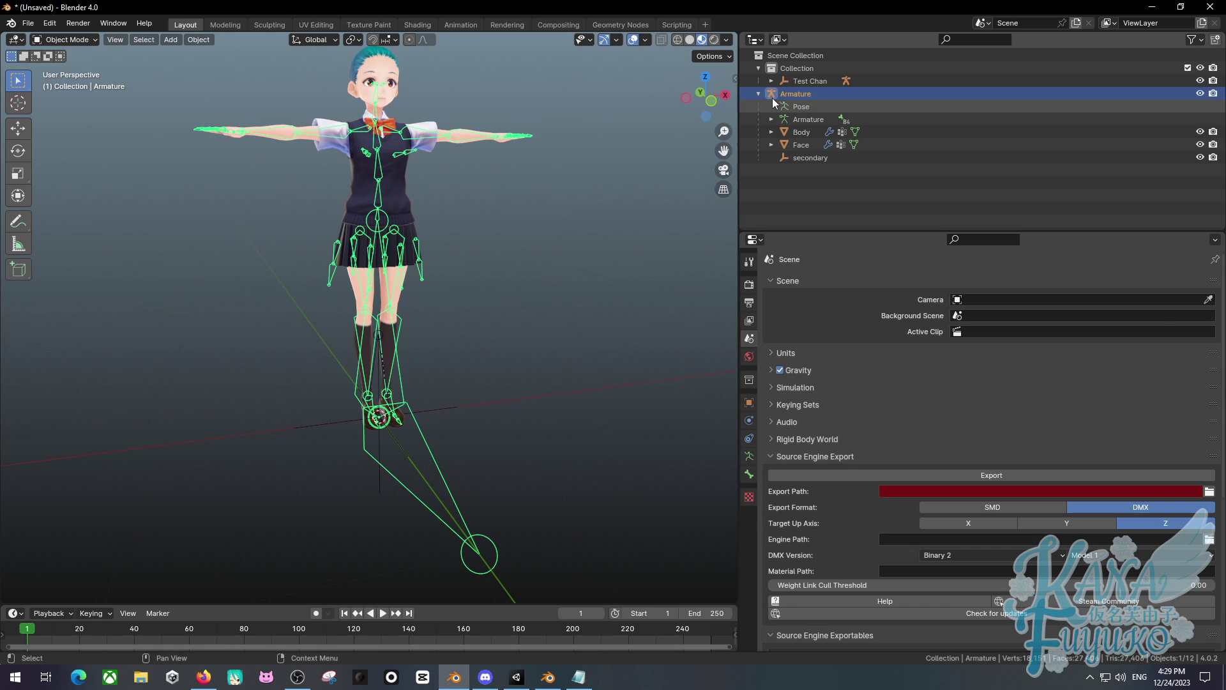
# Parent the VRoid Armature to the Test Chan root empty using Ctrl+P > Object
pyautogui.click(804, 158)
pyautogui.click(795, 96)
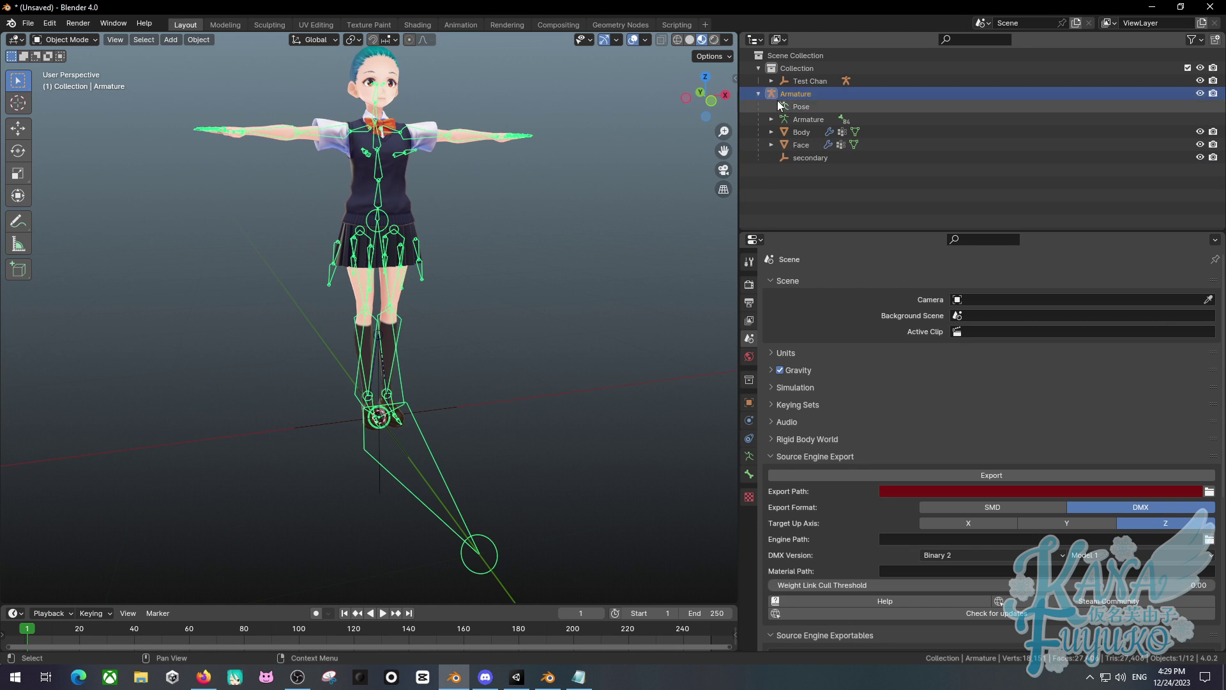
pyautogui.moveTo(551, 351); pyautogui.dragTo(545, 368, button='middle')
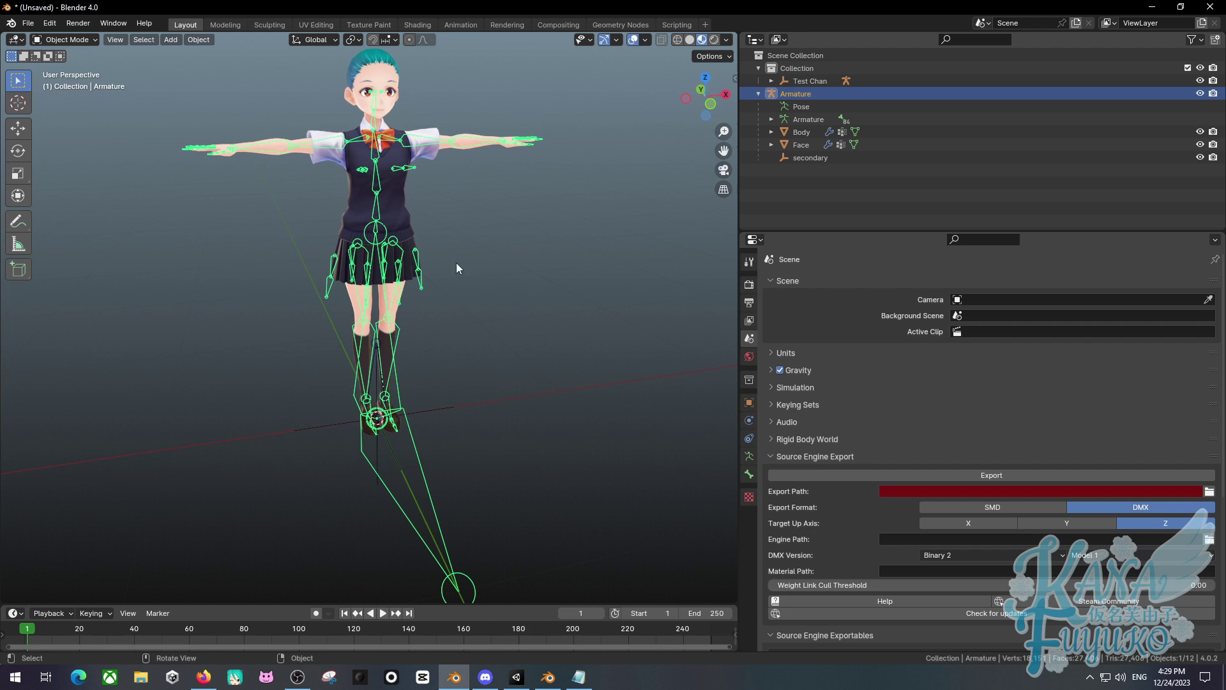
pyautogui.click(444, 408)
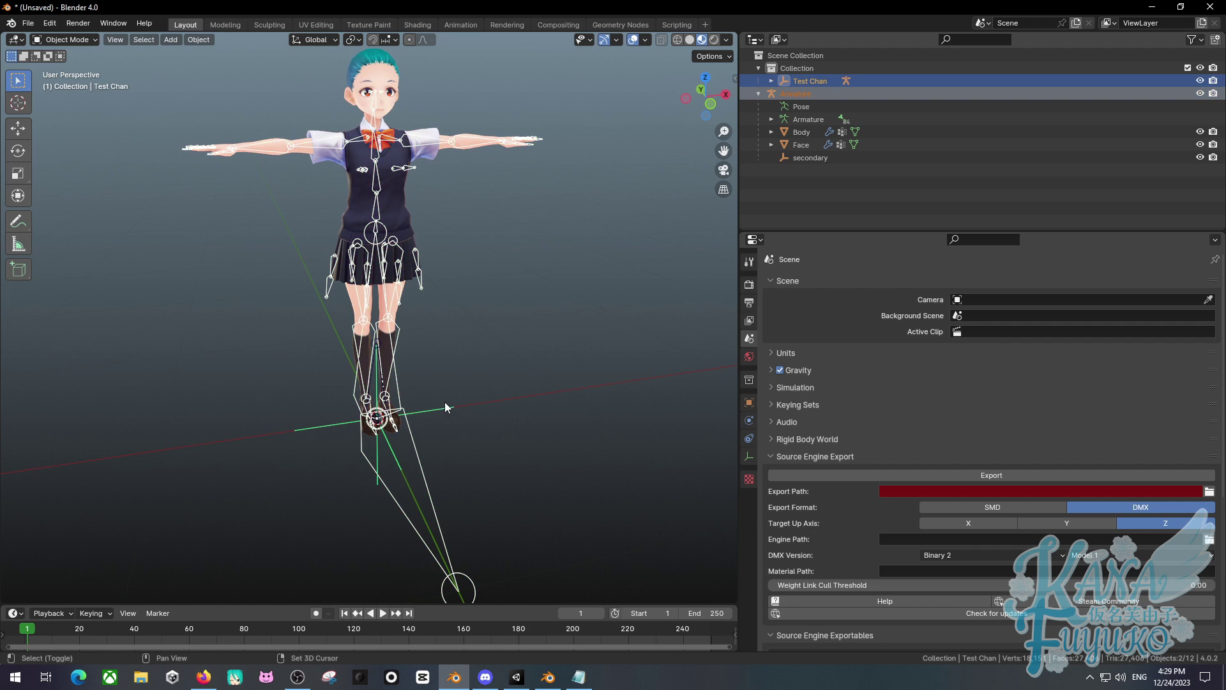
pyautogui.click(445, 460)
pyautogui.click(426, 418)
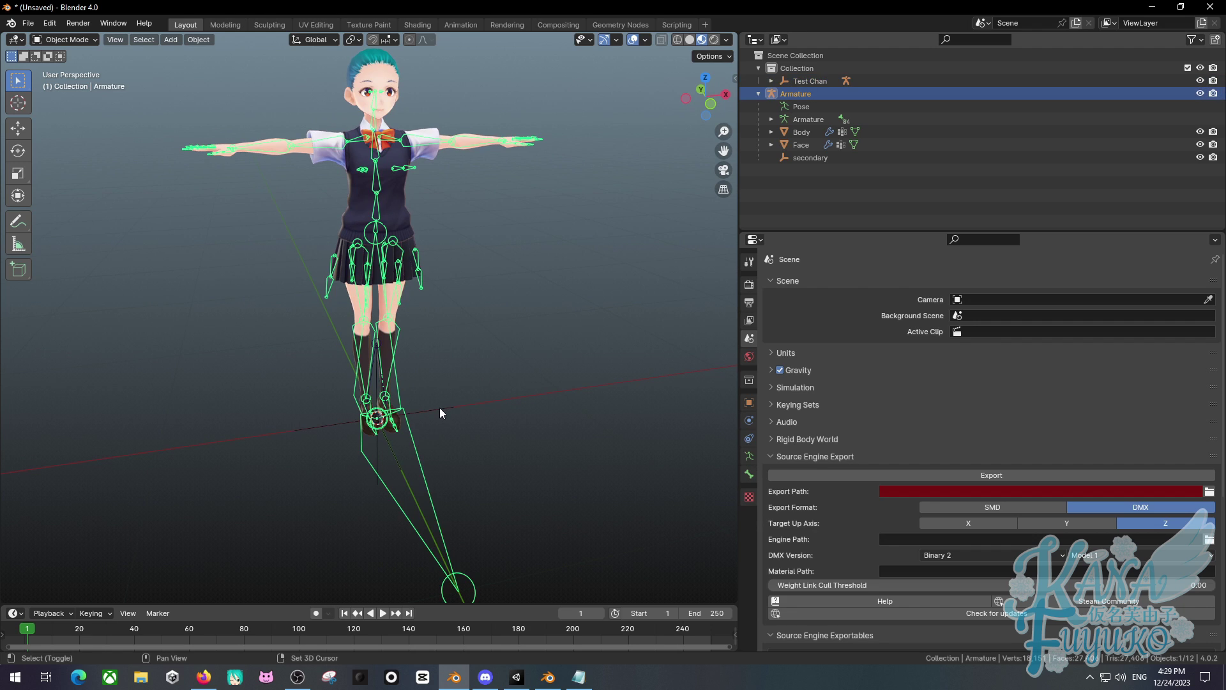
pyautogui.click(442, 408)
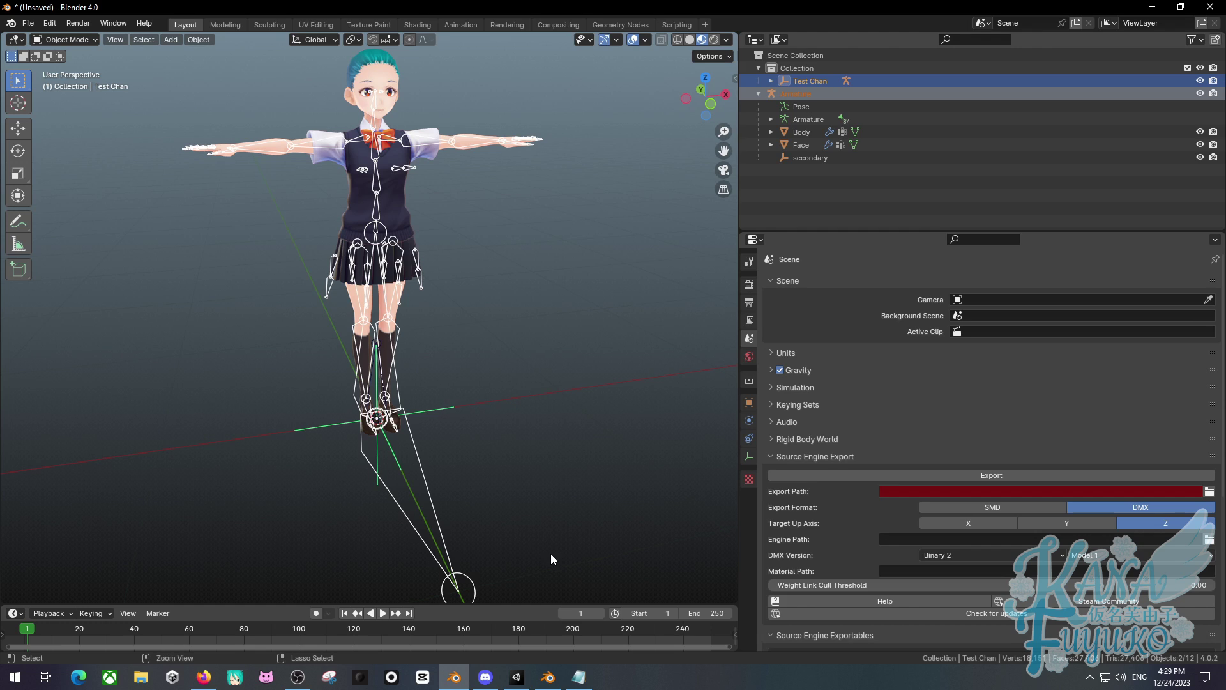
pyautogui.hotkey('ctrl', 'p')
pyautogui.hotkey('ctrl', 'p')
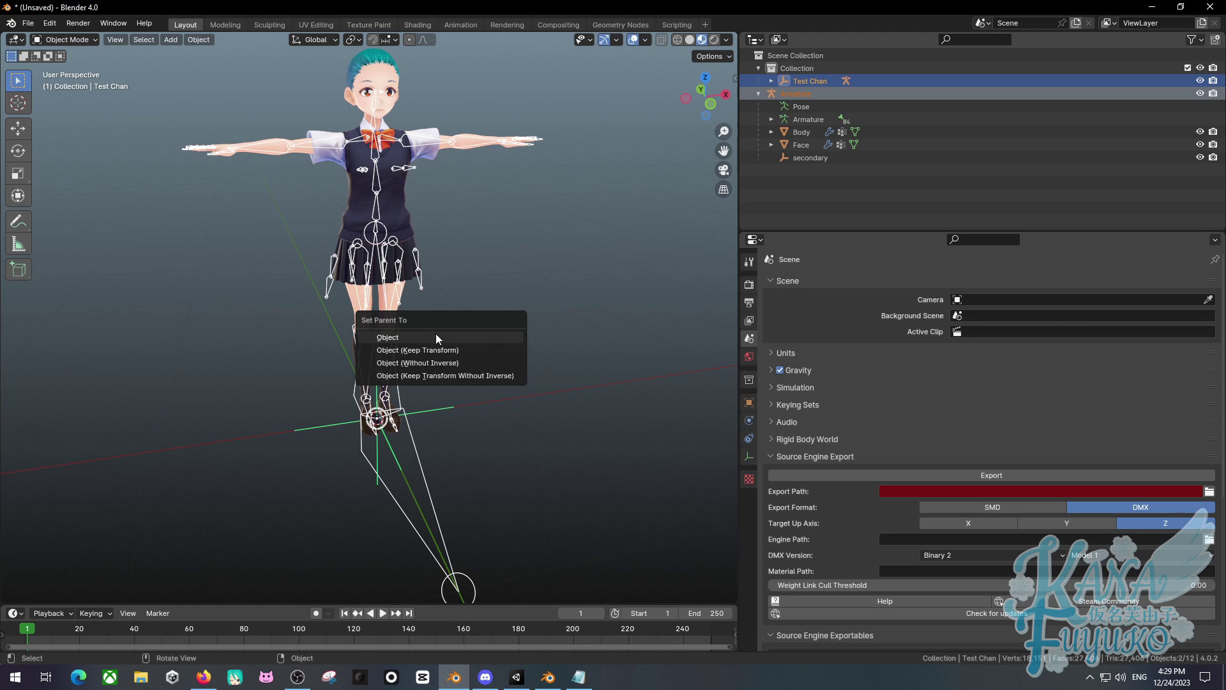
pyautogui.click(393, 340)
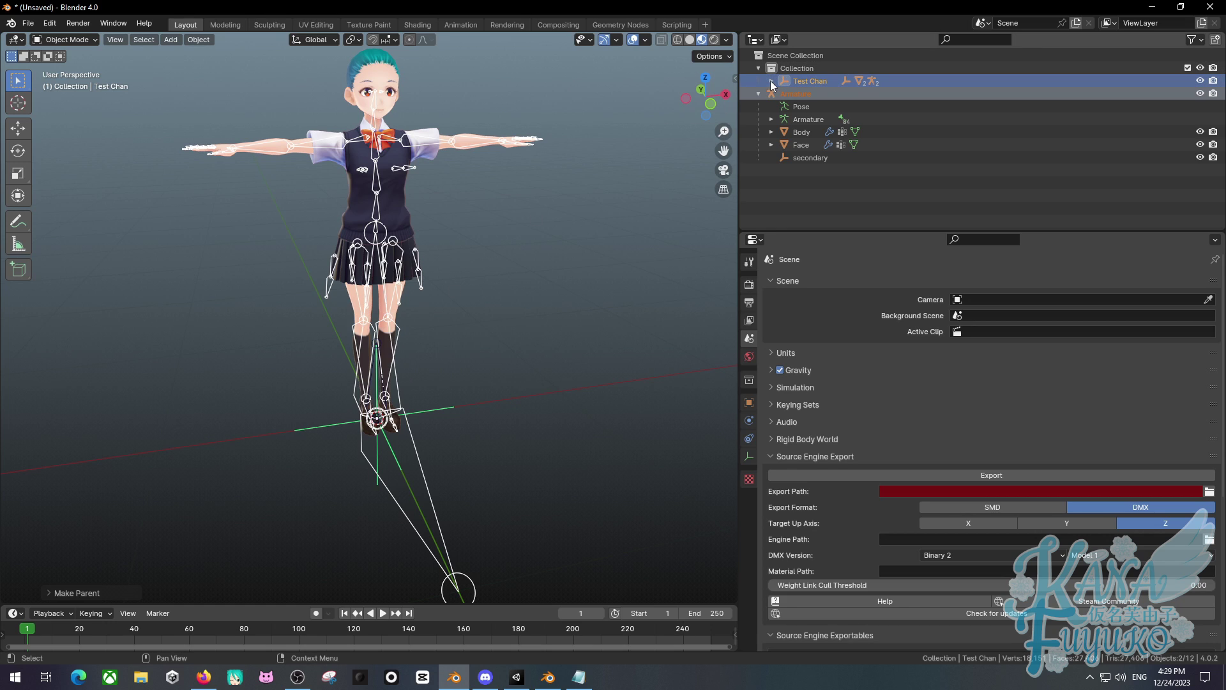
# Expand Test Chan in the outliner and delete its default Test Chan_arm object
pyautogui.click(772, 80)
pyautogui.click(772, 81)
pyautogui.click(771, 80)
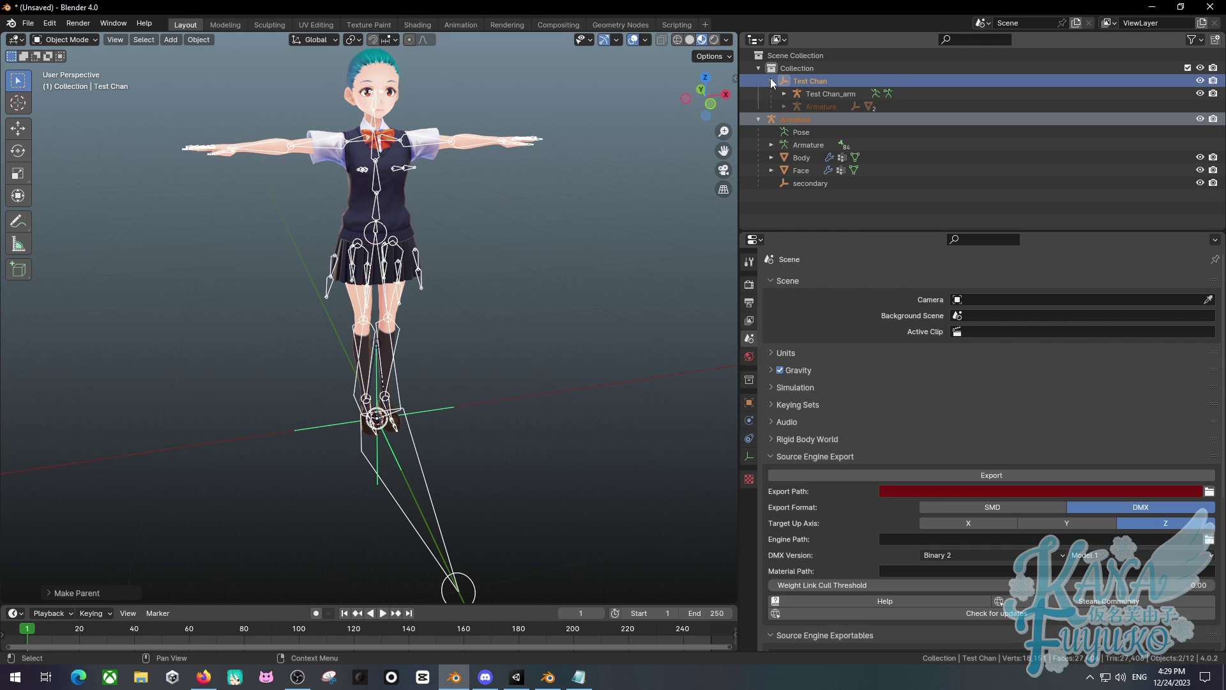
pyautogui.click(806, 79)
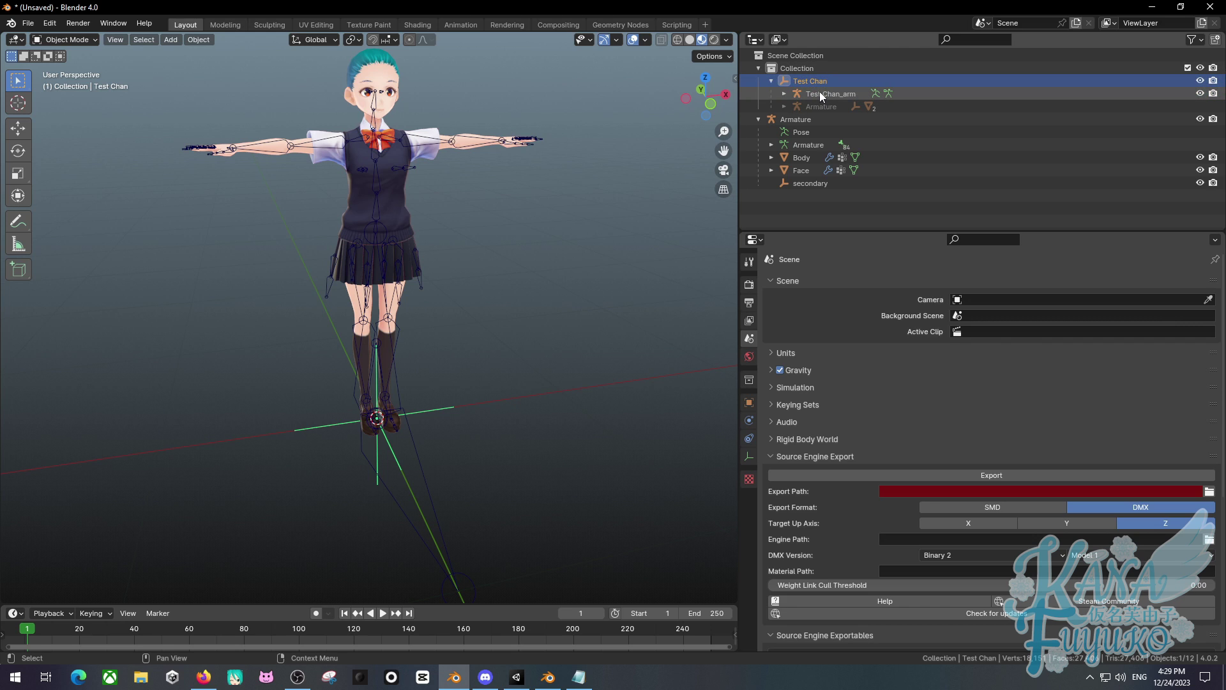
pyautogui.click(819, 90)
pyautogui.press('Delete')
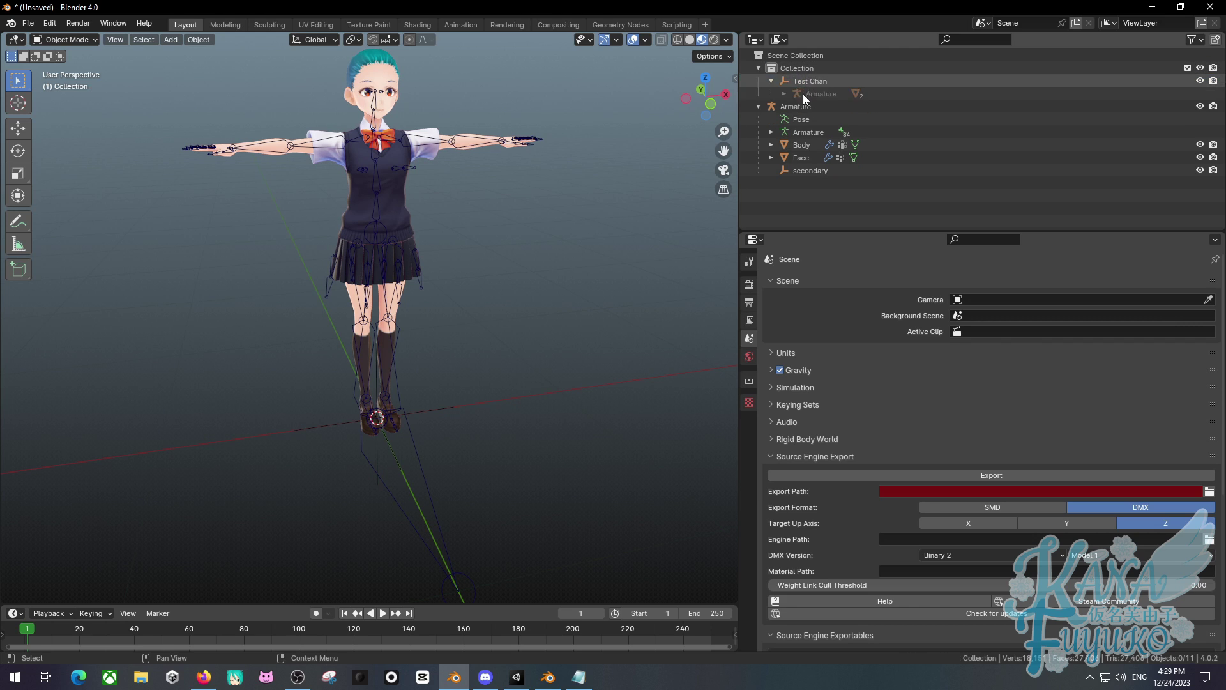
# Drag the Armature through secondary into Test Chan, then select the secondary object
pyautogui.click(792, 108)
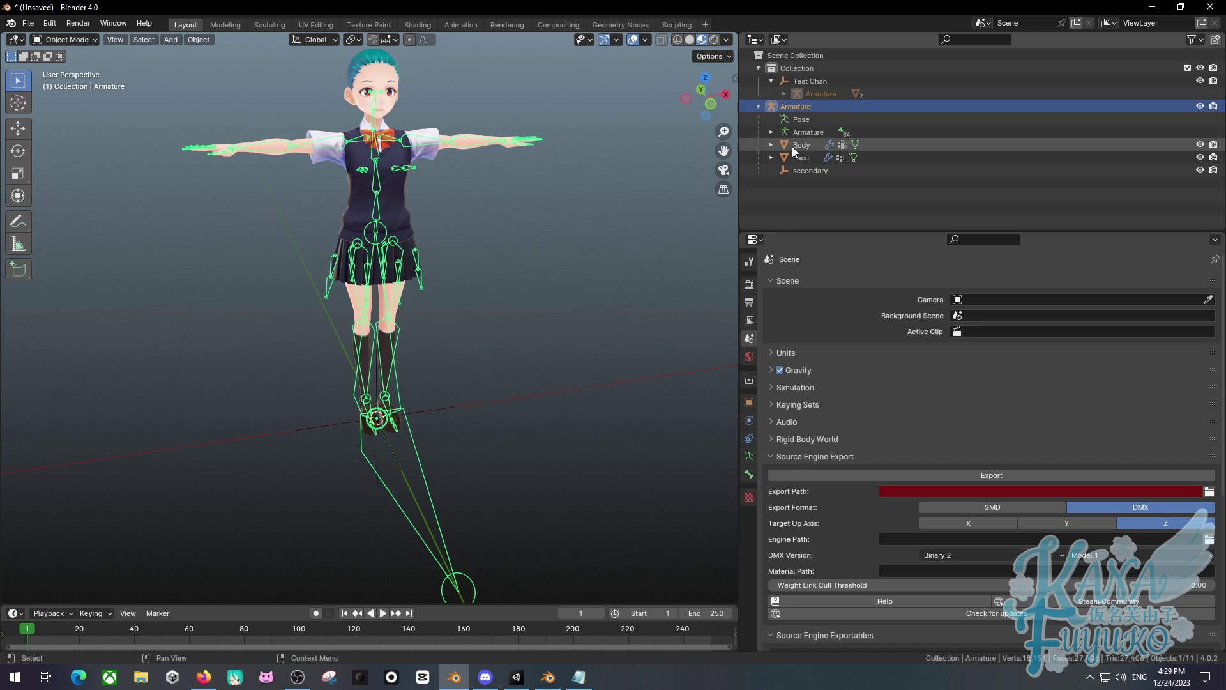
pyautogui.keyDown('shift'); pyautogui.click(779, 171); pyautogui.keyUp('shift')
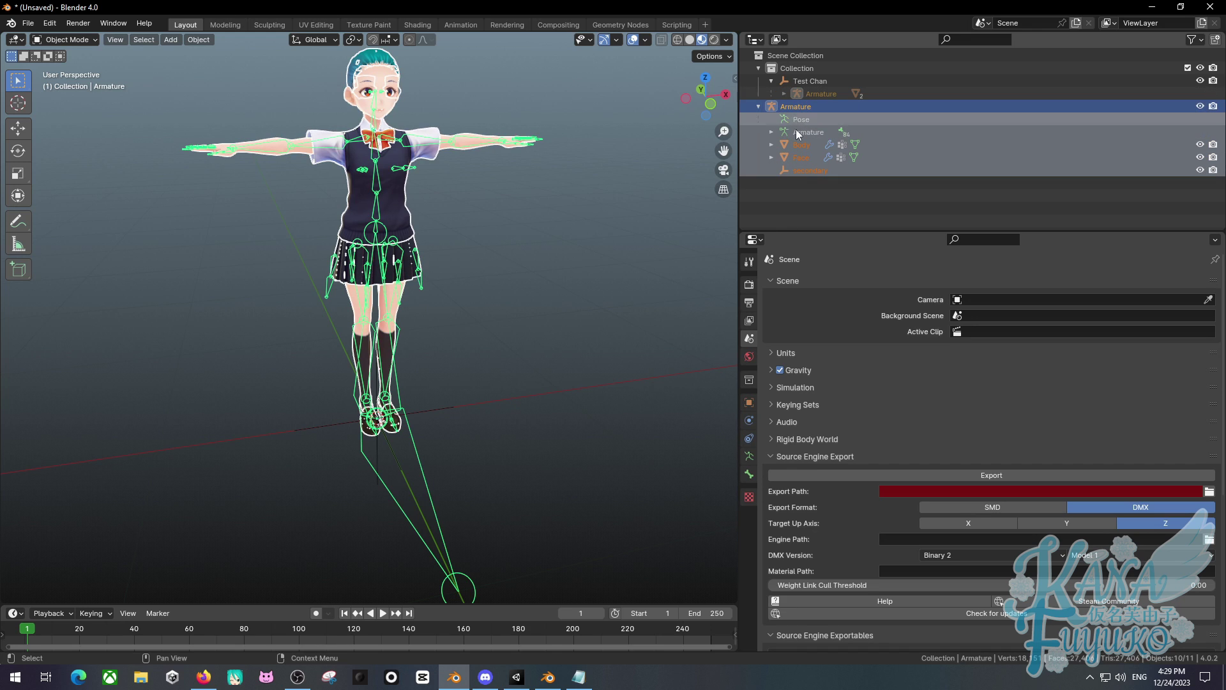
pyautogui.moveTo(806, 109); pyautogui.dragTo(814, 90)
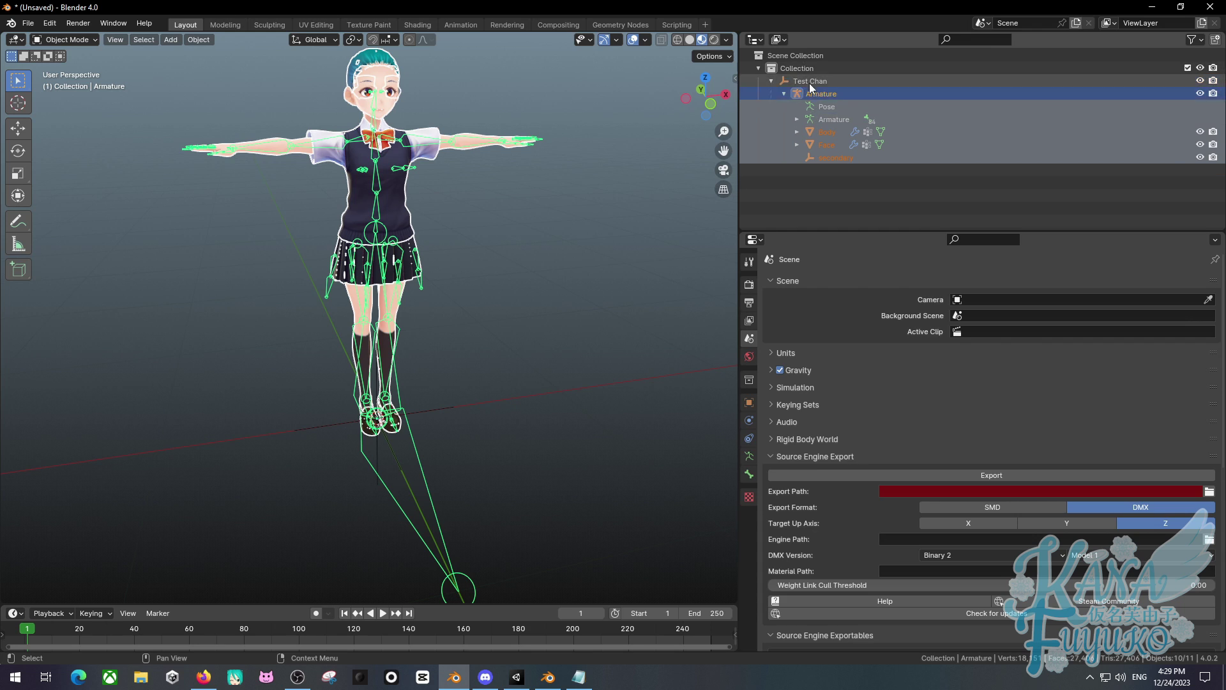
pyautogui.click(810, 159)
# Delete the secondary object and test-move the Test Chan root, cancelling the move
pyautogui.press('Delete')
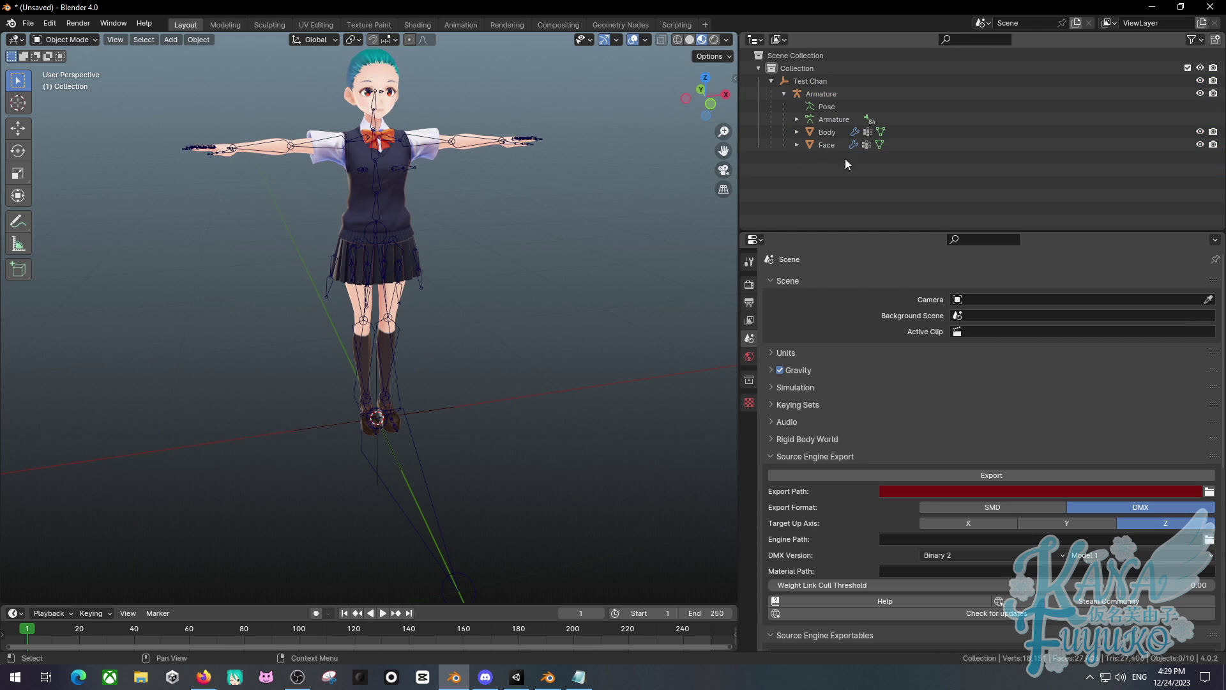
pyautogui.click(455, 406)
pyautogui.scroll(-1, 430, 381)
pyautogui.press('g')
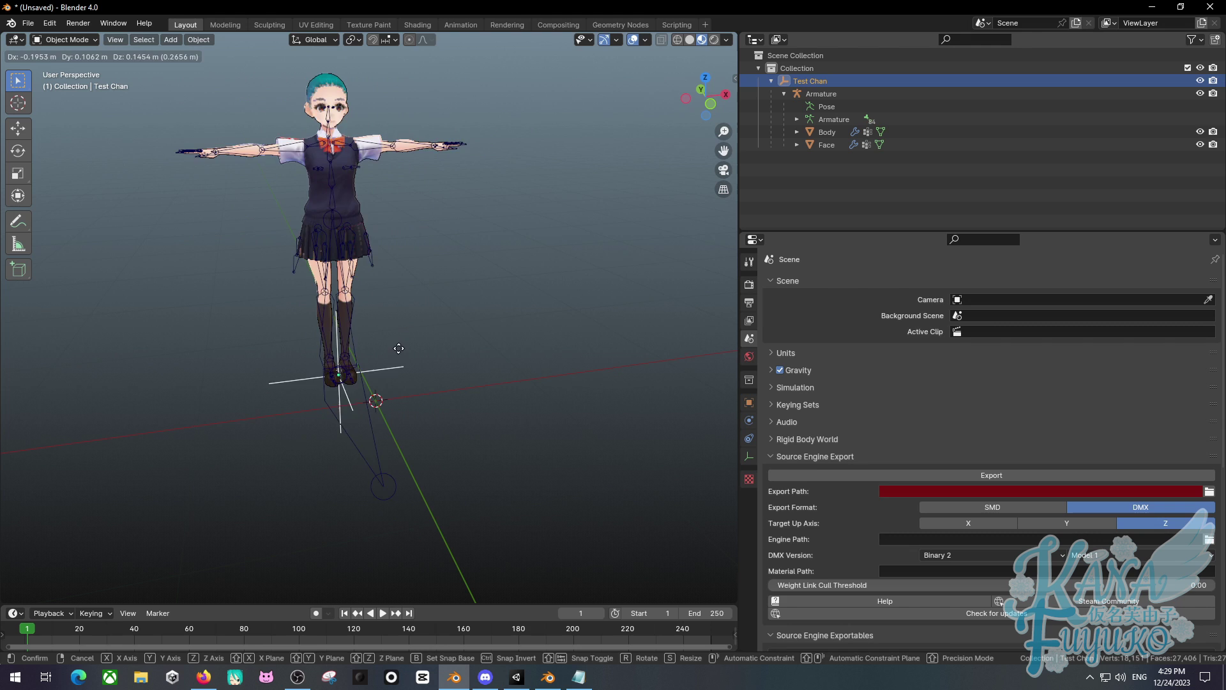
pyautogui.press('Escape')
# Undo twice to remove the Test Chan root and parenting, then deselect
pyautogui.hotkey('ctrl', 'z')
pyautogui.hotkey('ctrl', 'z')
pyautogui.hotkey('ctrl', 'z')
pyautogui.hotkey('ctrl', 'z')
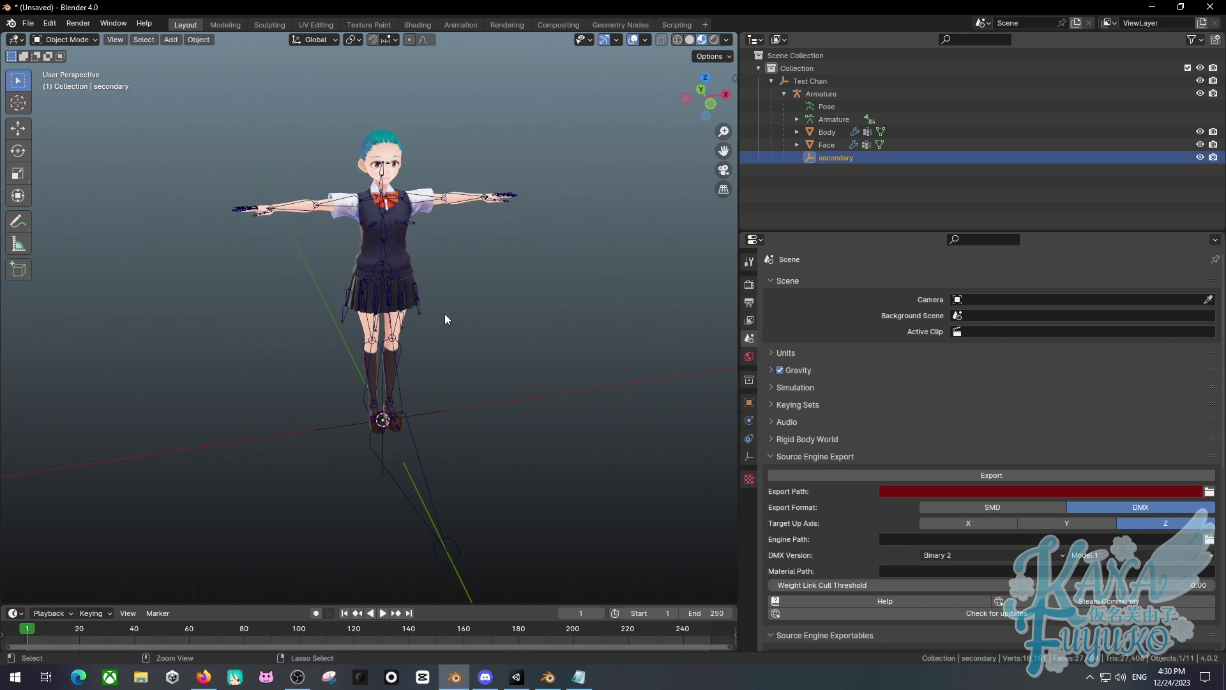
pyautogui.hotkey('ctrl', 'z')
pyautogui.hotkey('ctrl', 'z')
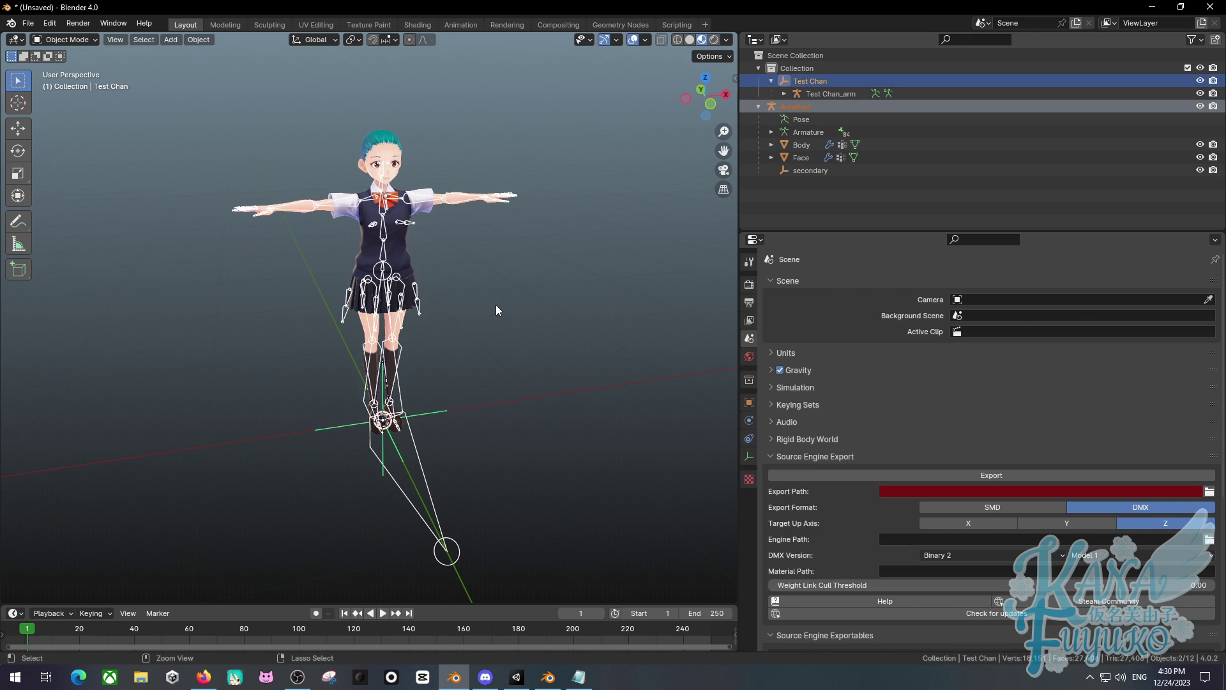
pyautogui.click(492, 321)
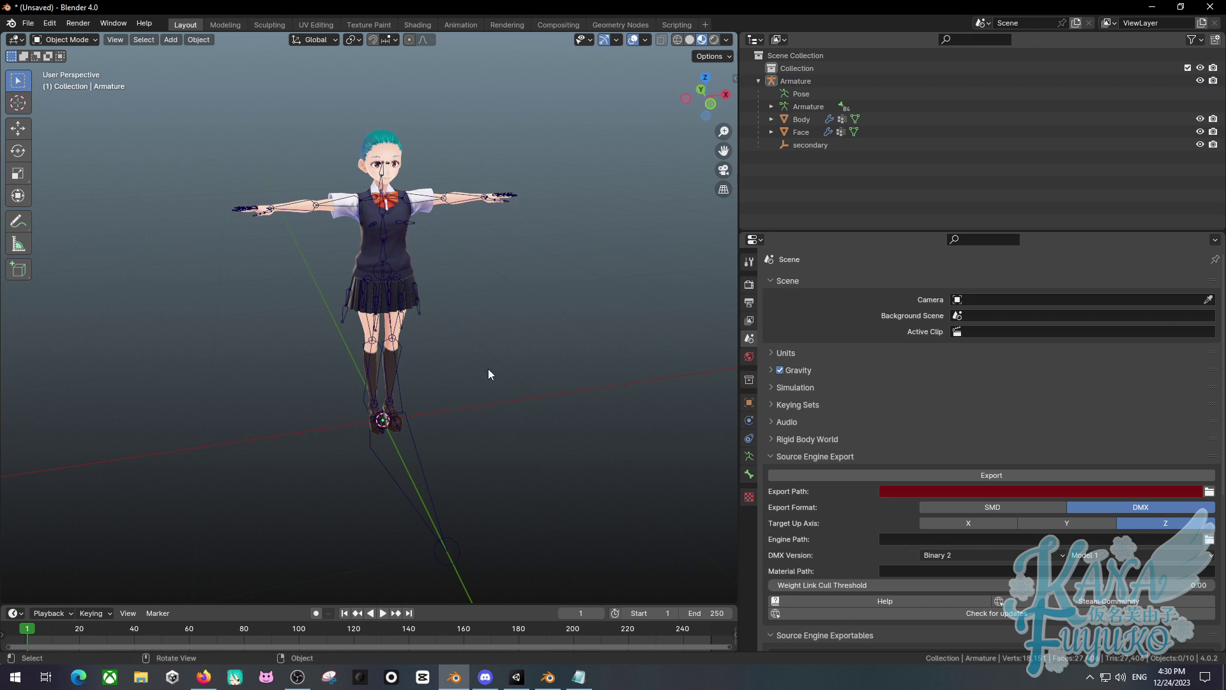
# Recreate the Test Chan MMD root at scale 0.08 from the MMD sidebar's Create Model
pyautogui.press('n')
pyautogui.scroll(4, 320, 345)
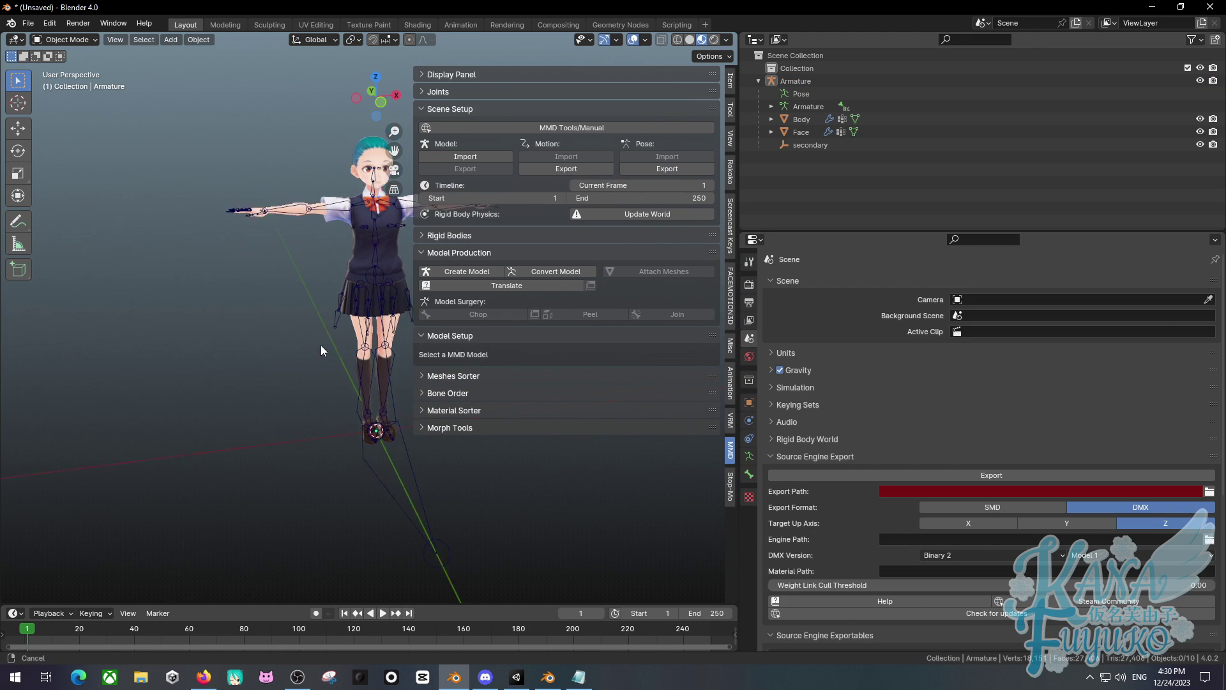
pyautogui.click(472, 273)
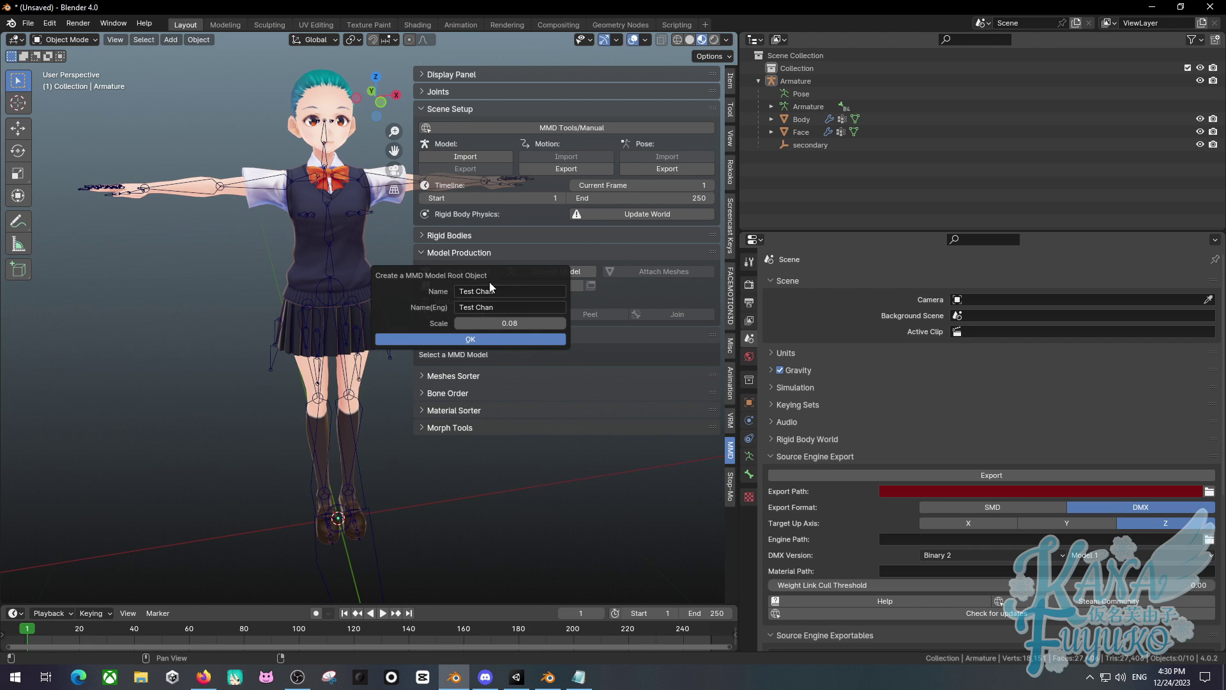
pyautogui.click(461, 341)
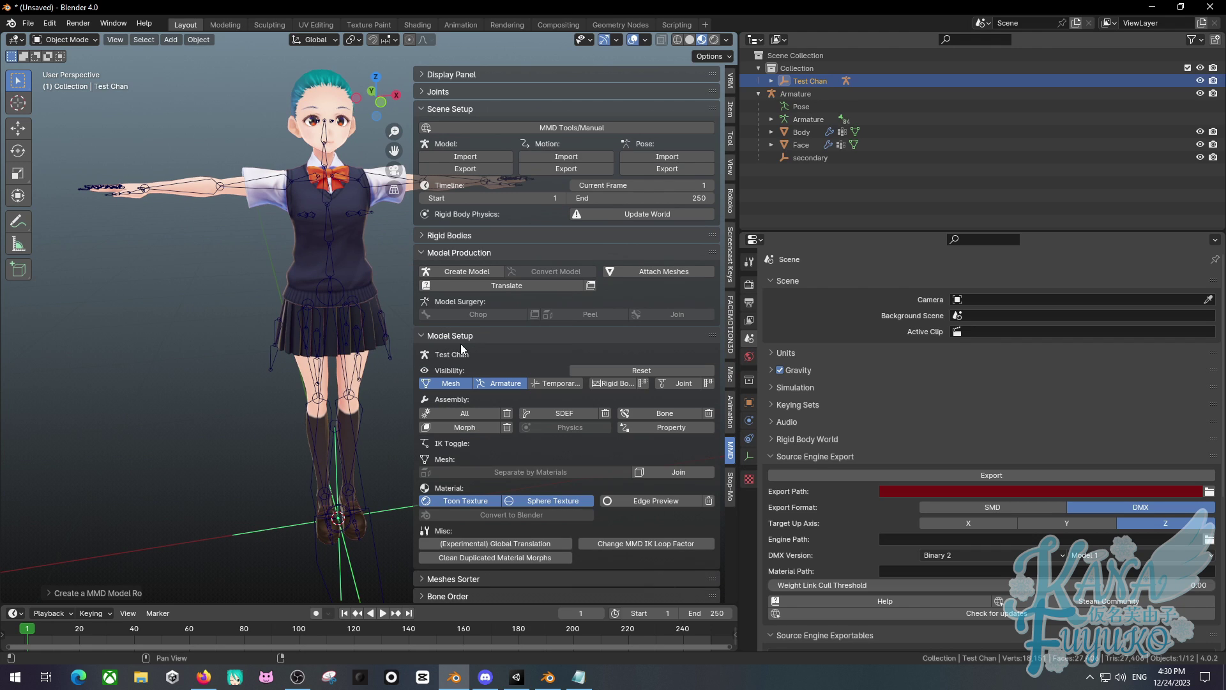
pyautogui.scroll(-4, 350, 392)
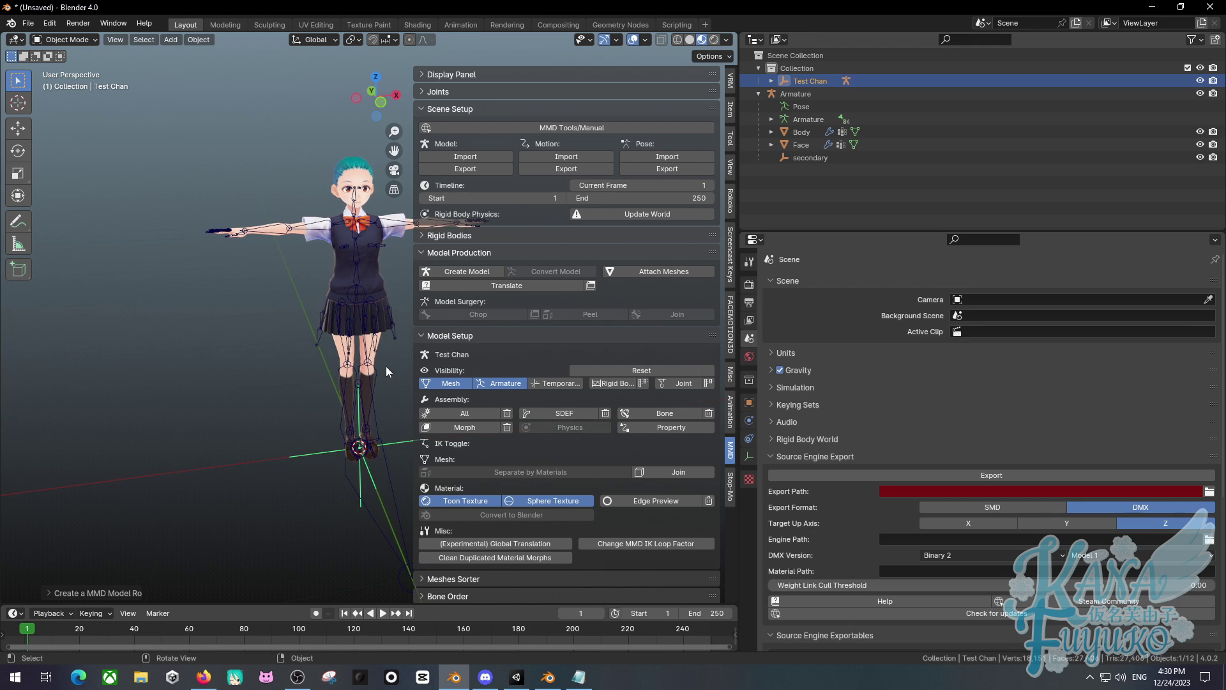
pyautogui.moveTo(412, 234); pyautogui.dragTo(633, 135)
pyautogui.press('n')
pyautogui.press('n')
pyautogui.press('n')
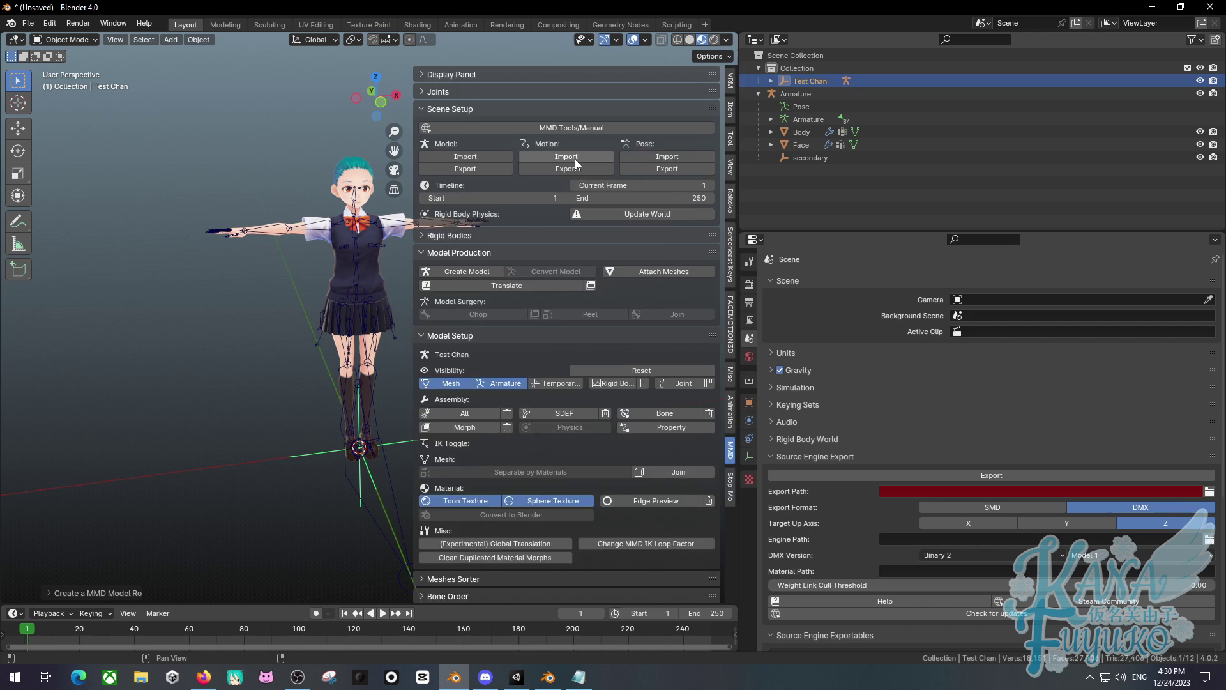
pyautogui.press('n')
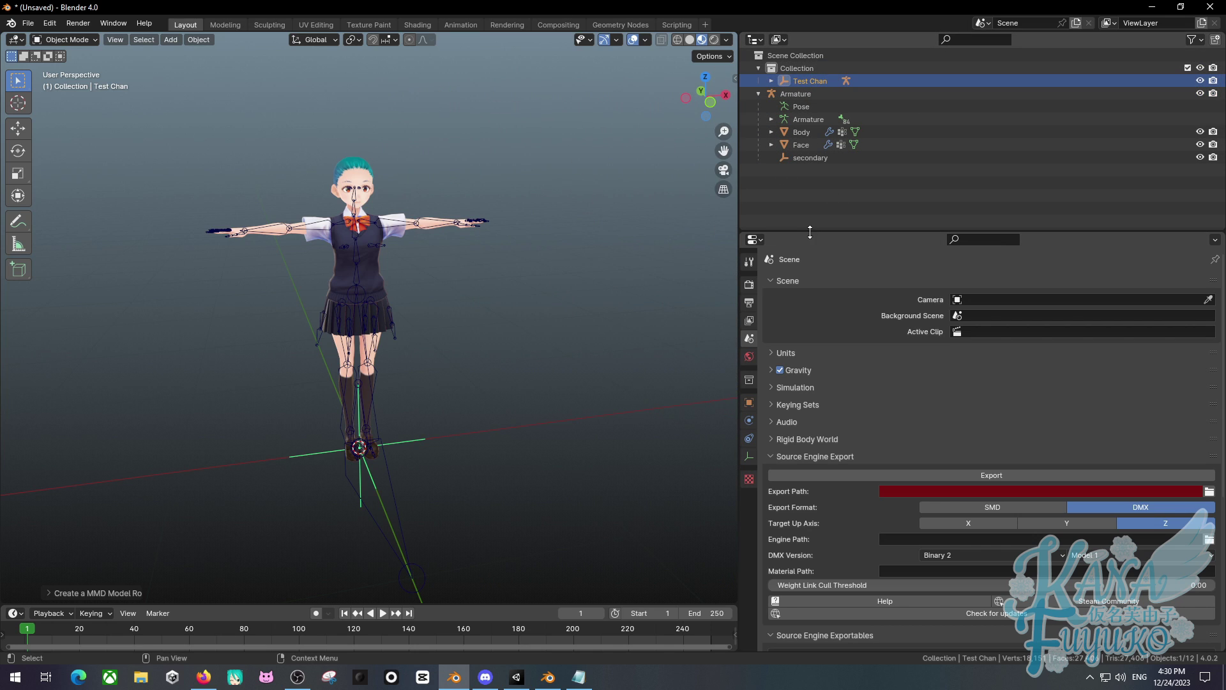
# Delete the generated Test Chan_arm armature from under Test Chan in the Outliner
pyautogui.moveTo(810, 231); pyautogui.dragTo(811, 321)
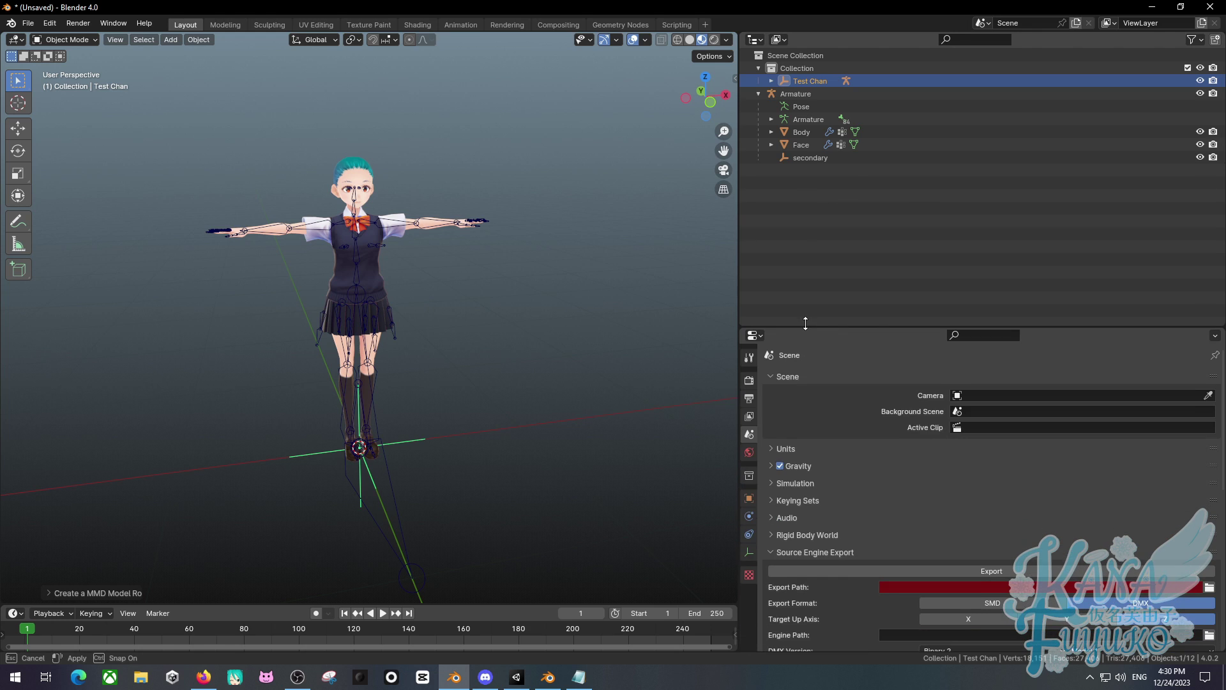
pyautogui.click(772, 80)
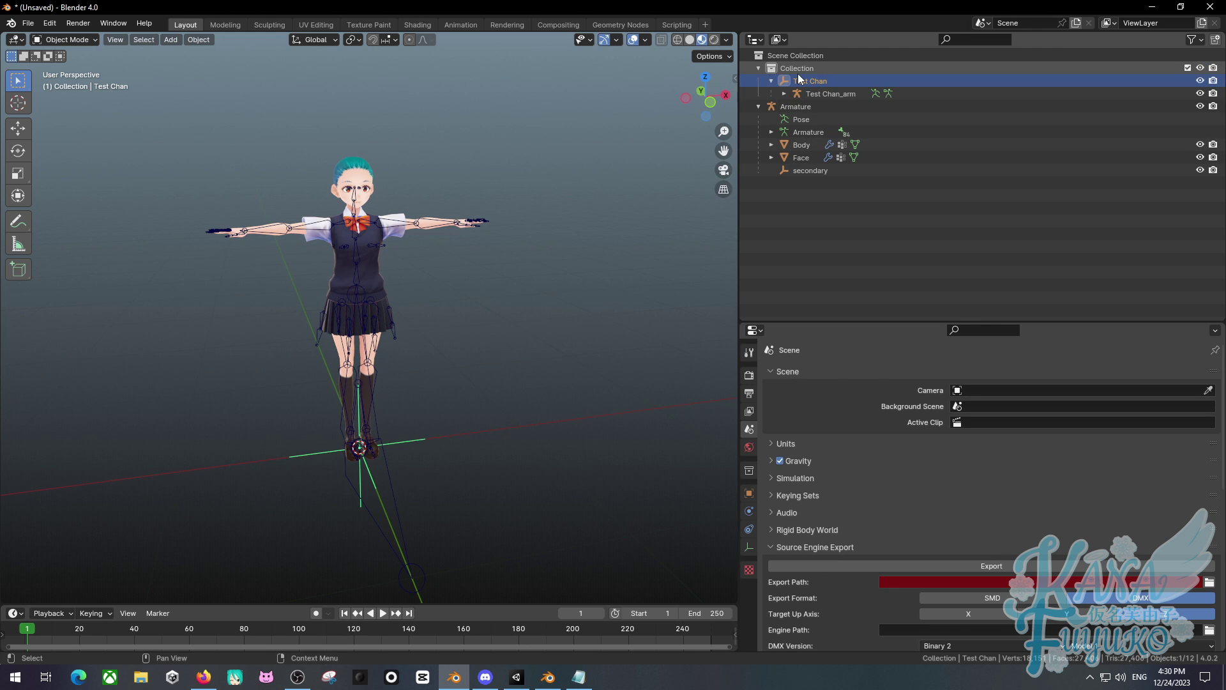
pyautogui.click(818, 93)
pyautogui.press('Delete')
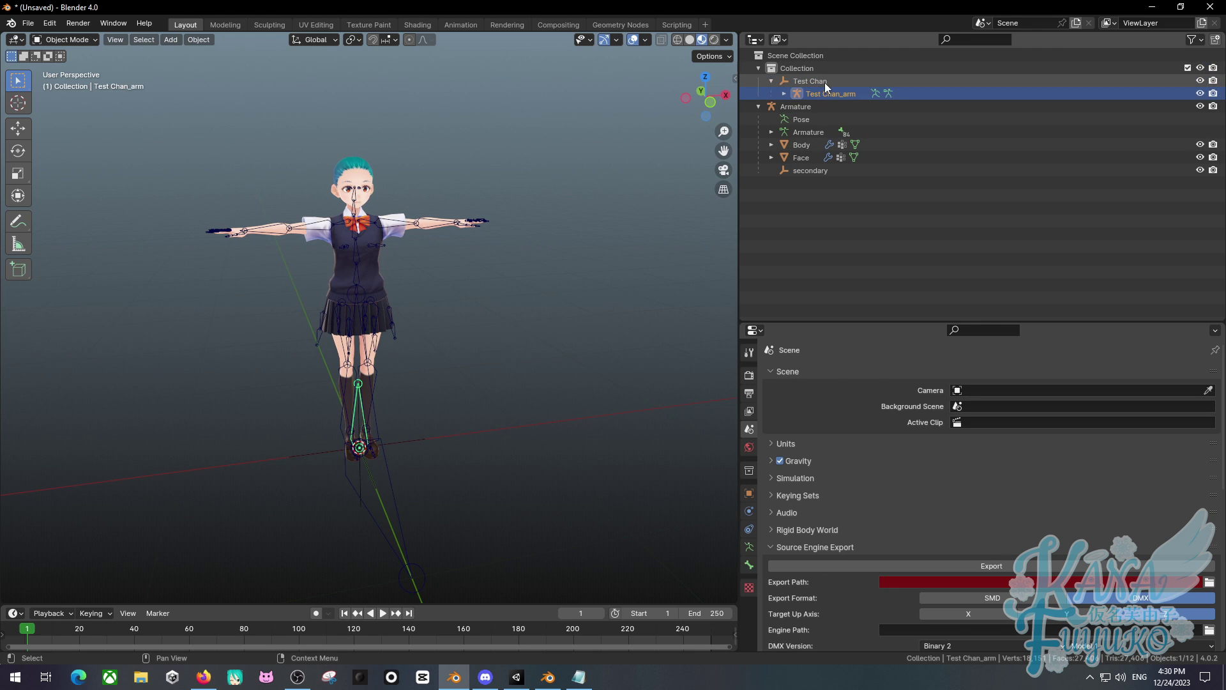
# Delete the secondary object, leaving the Test Chan root selected
pyautogui.click(810, 82)
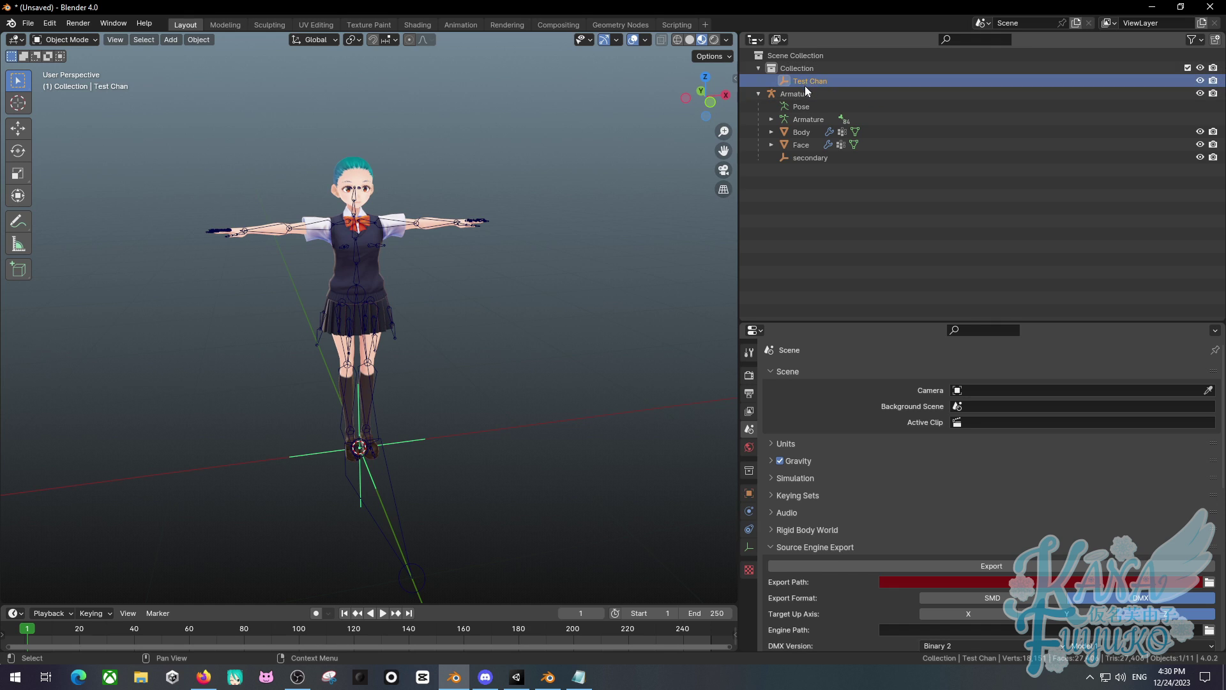
pyautogui.click(788, 162)
pyautogui.click(780, 159)
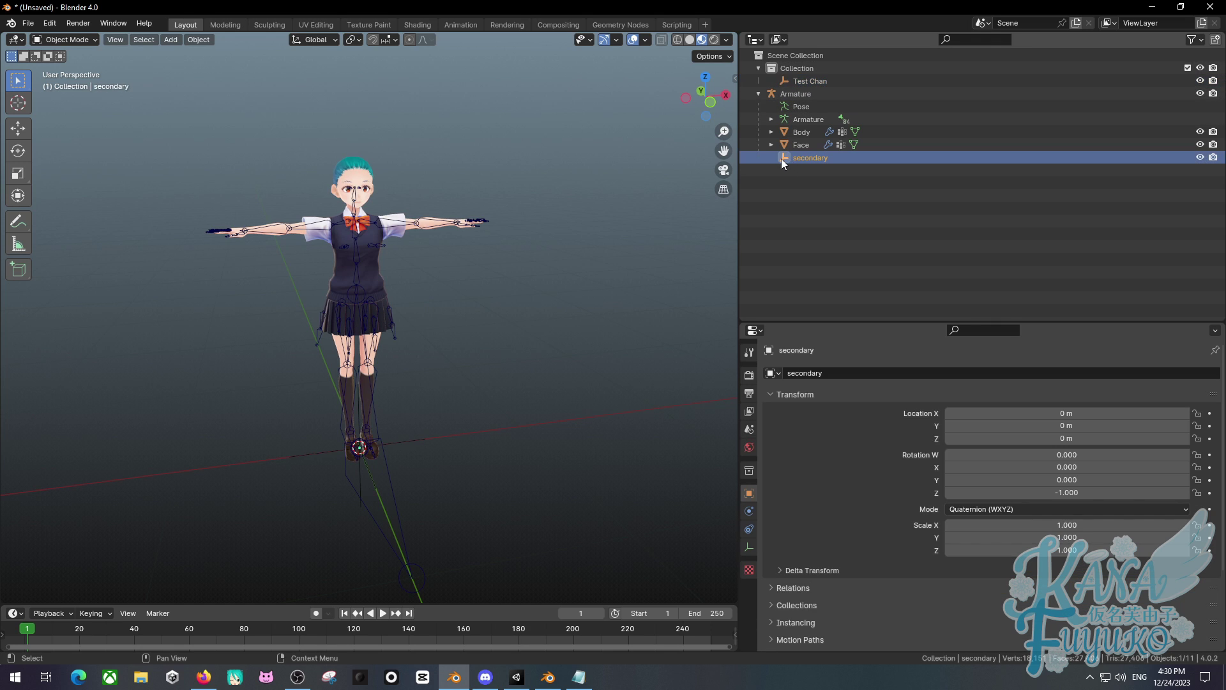
pyautogui.press('Delete')
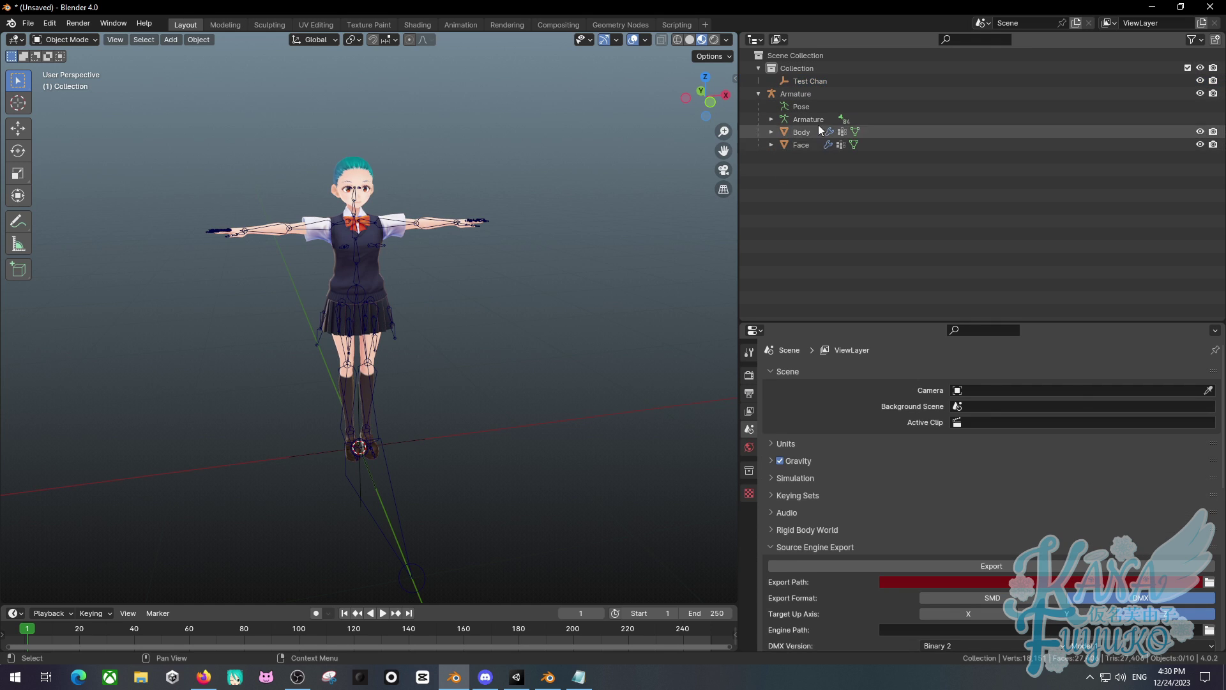
pyautogui.click(802, 83)
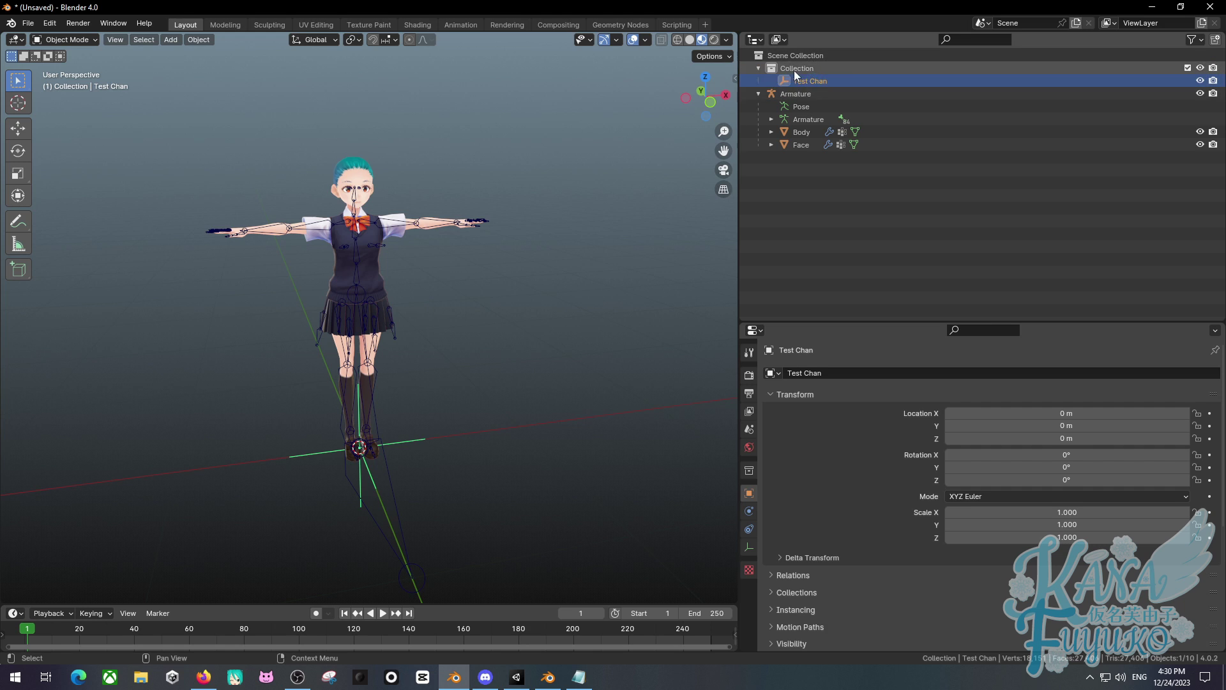
# Parent the character's Armature to Test Chan using Ctrl+P > Object
pyautogui.moveTo(464, 481); pyautogui.dragTo(396, 456, button='middle')
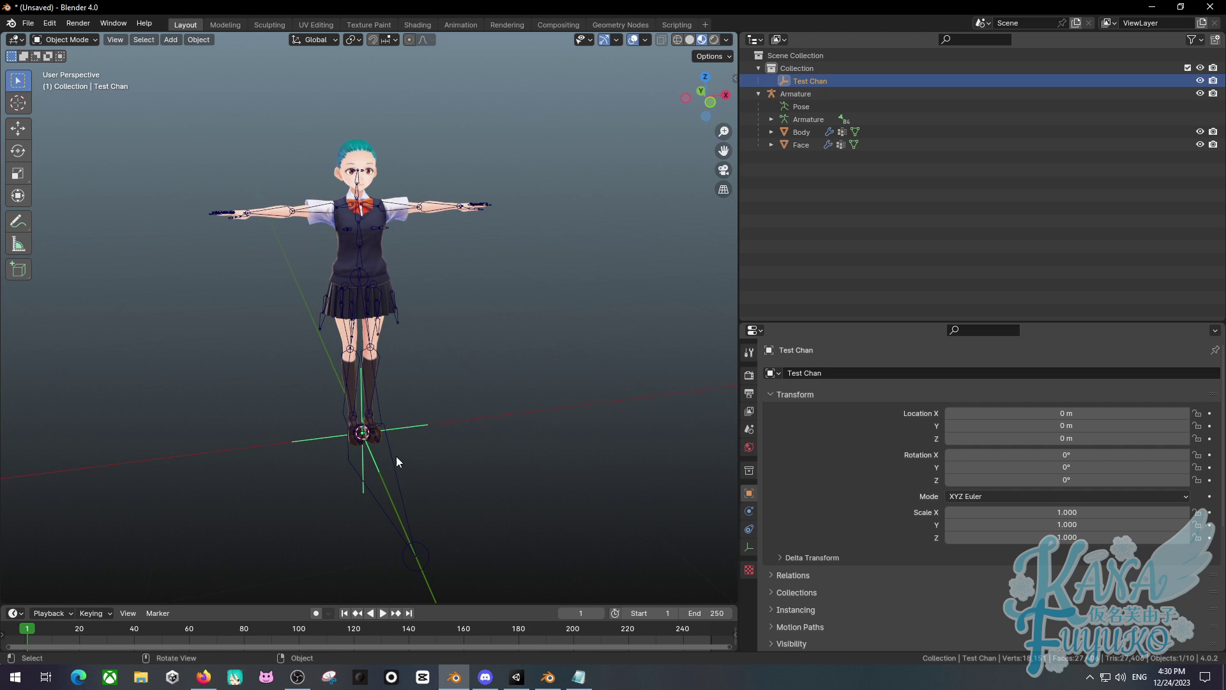
pyautogui.click(396, 456)
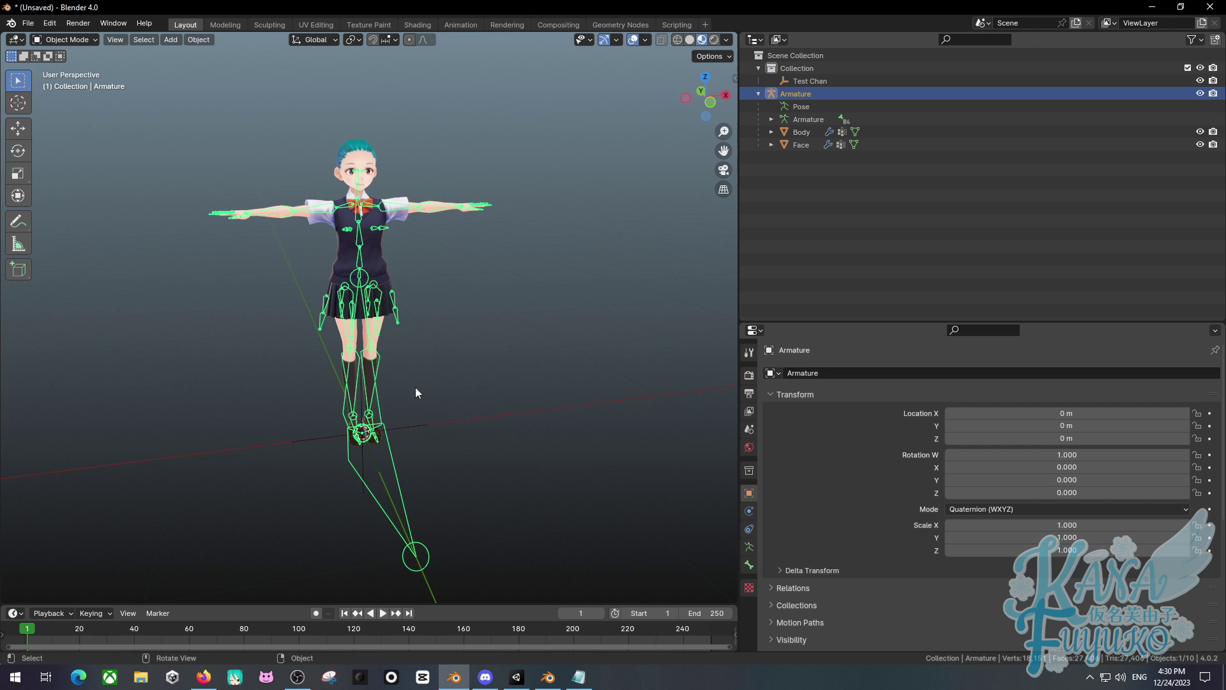
pyautogui.keyDown('shift'); pyautogui.click(411, 423); pyautogui.keyUp('shift')
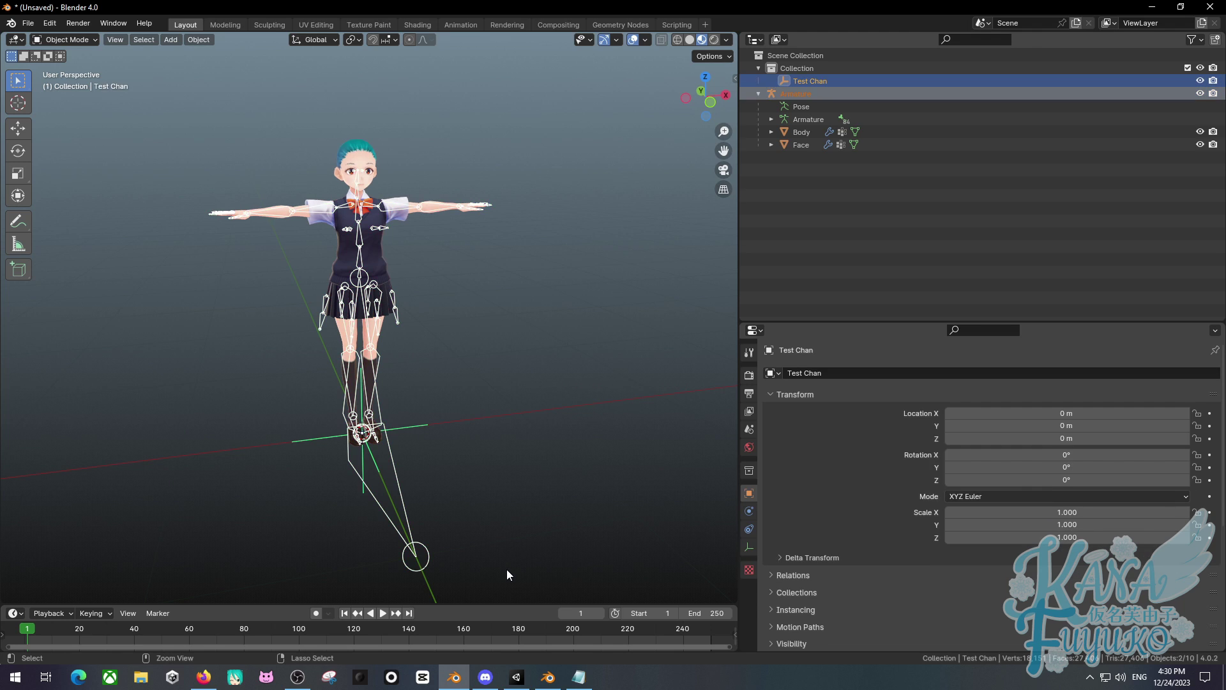
pyautogui.hotkey('ctrl', 'p')
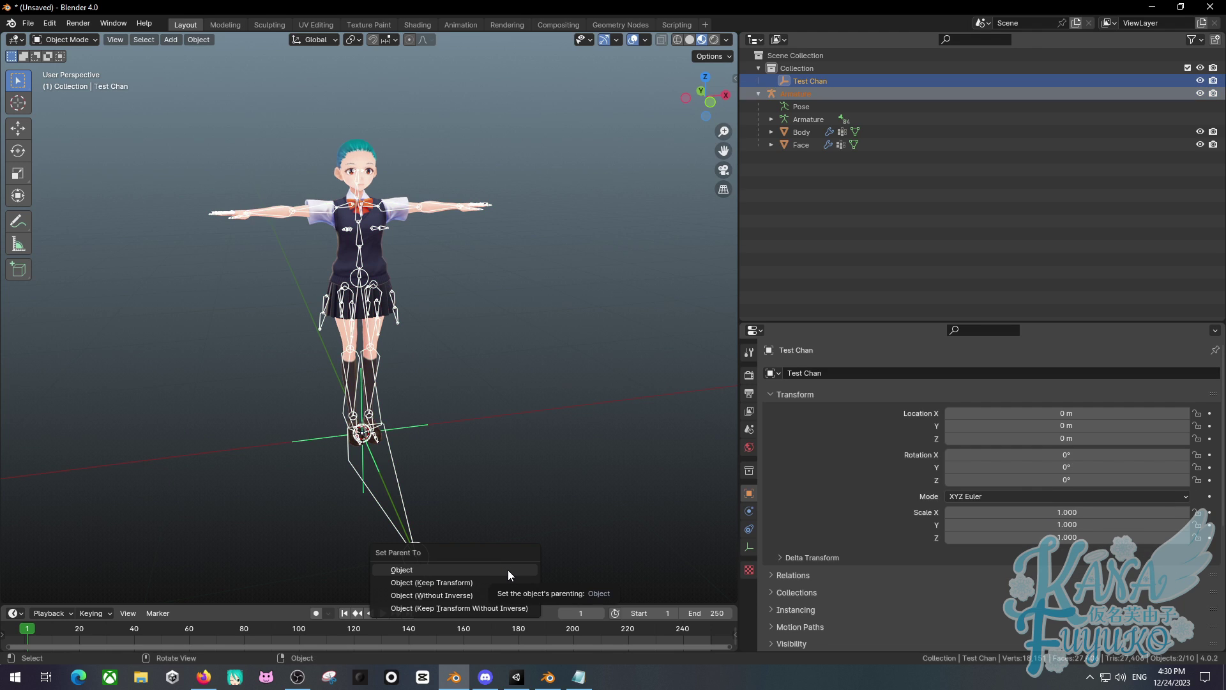
pyautogui.click(520, 607)
pyautogui.hotkey('ctrl', 'p')
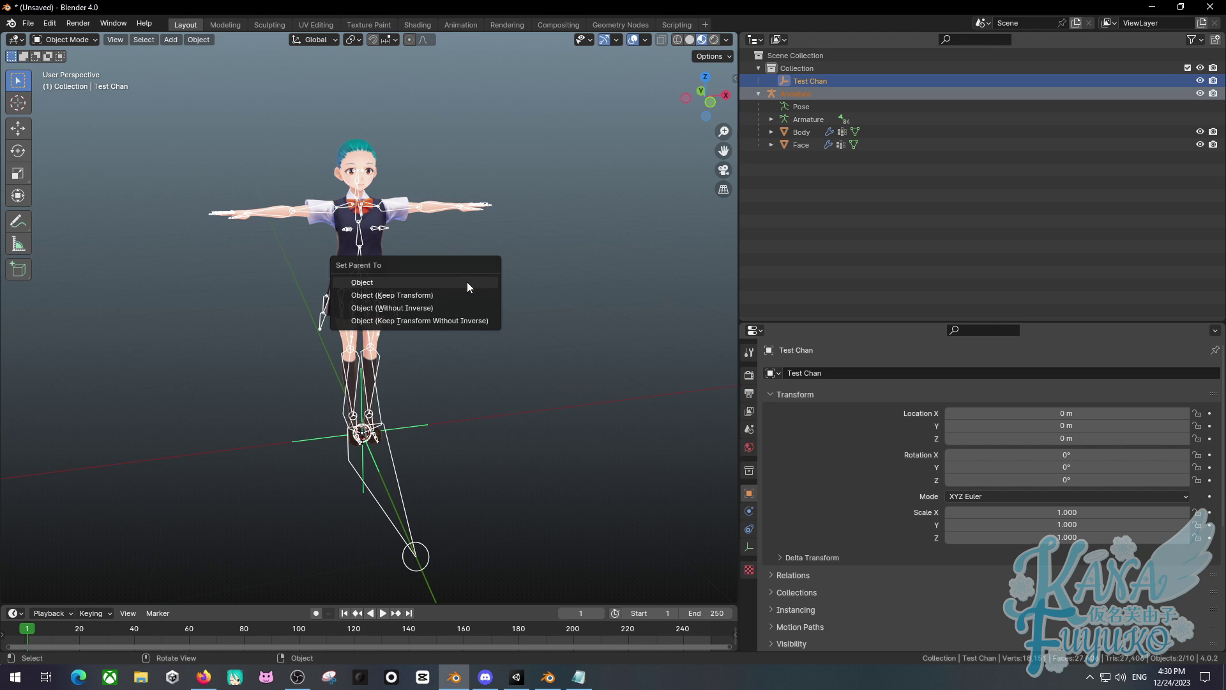
pyautogui.click(467, 284)
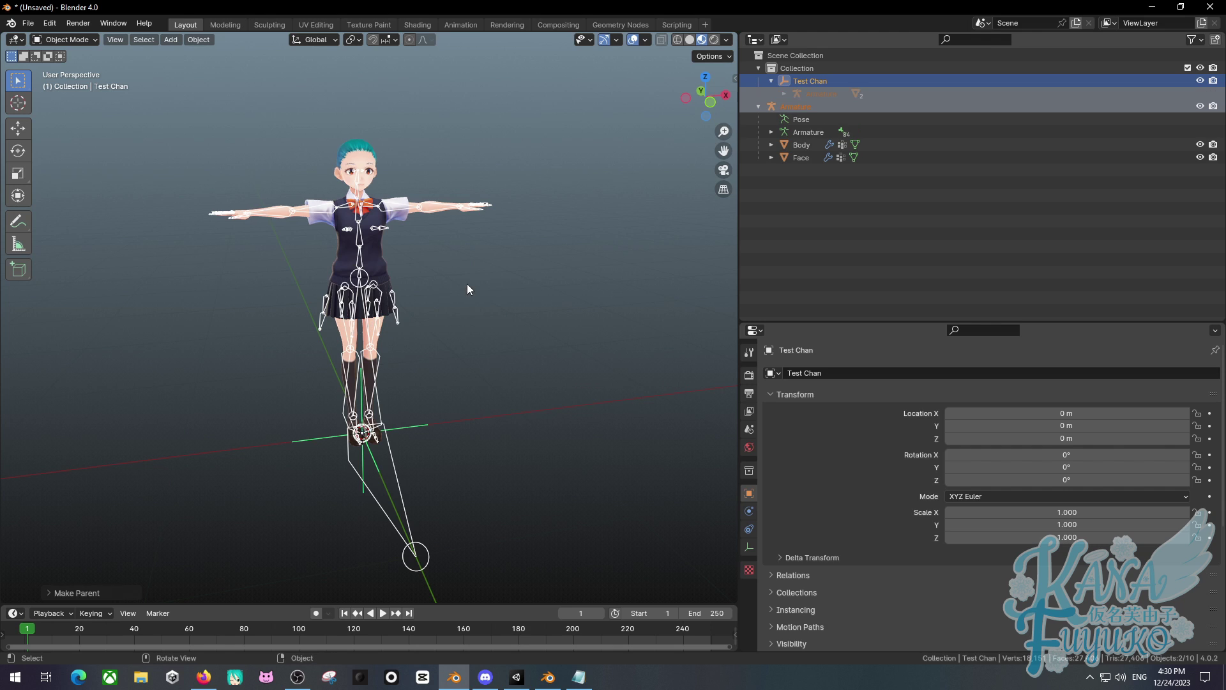
# Nest Armature through the Face mesh under Test Chan in the Outliner
pyautogui.click(796, 108)
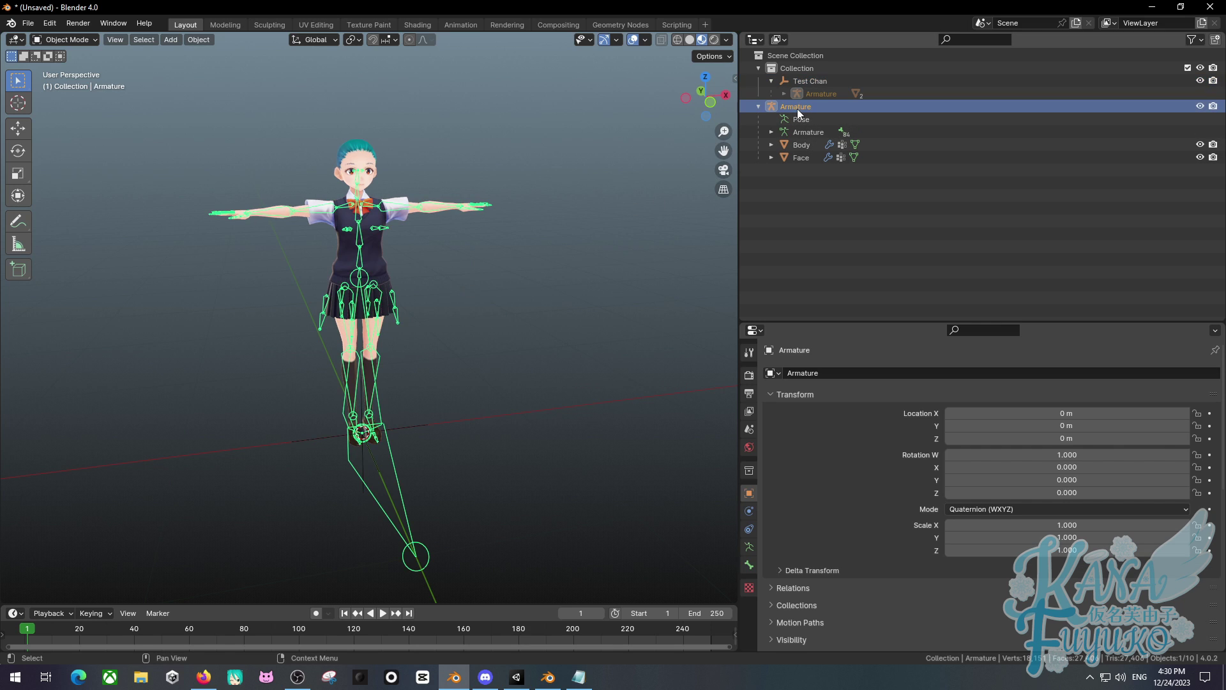
pyautogui.keyDown('shift'); pyautogui.click(800, 159); pyautogui.keyUp('shift')
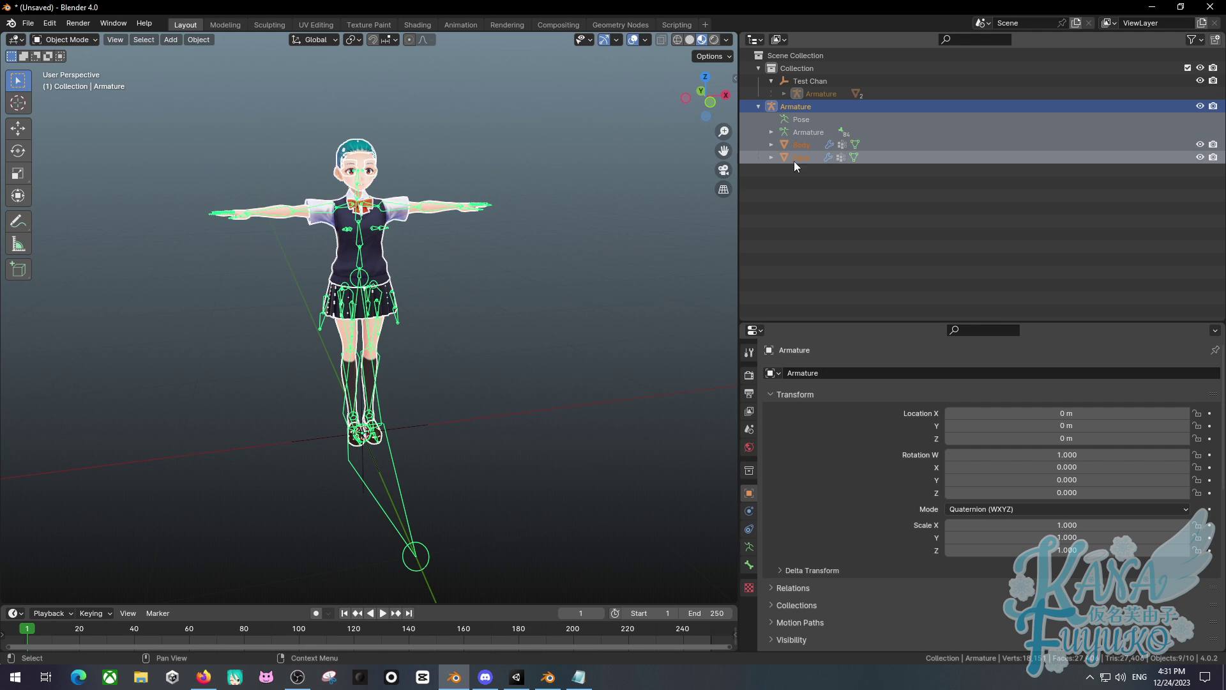
pyautogui.moveTo(785, 108); pyautogui.dragTo(809, 83)
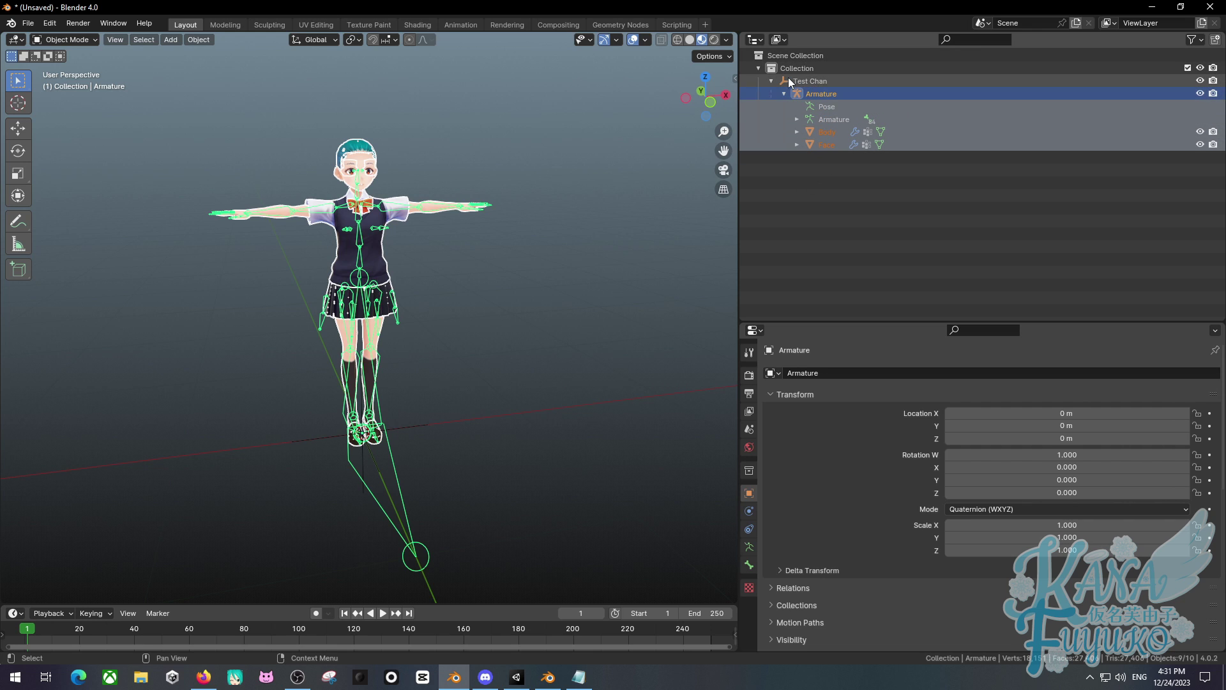
pyautogui.click(793, 82)
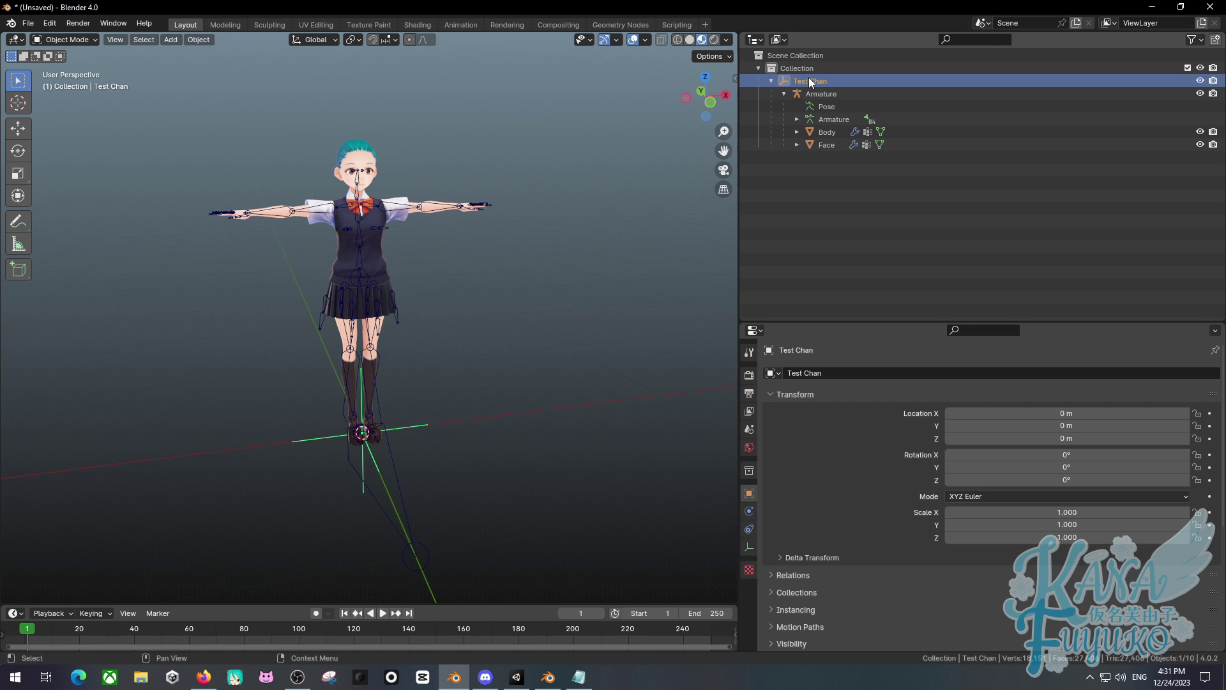
pyautogui.press('g')
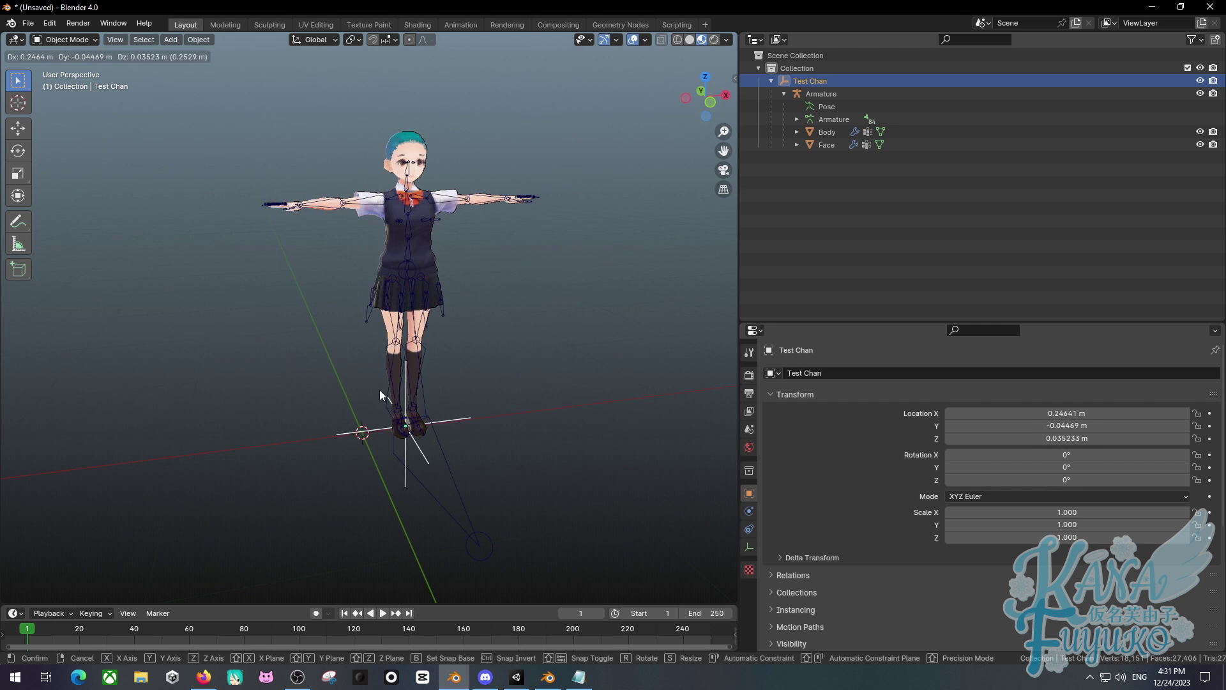
pyautogui.rightClick(351, 373)
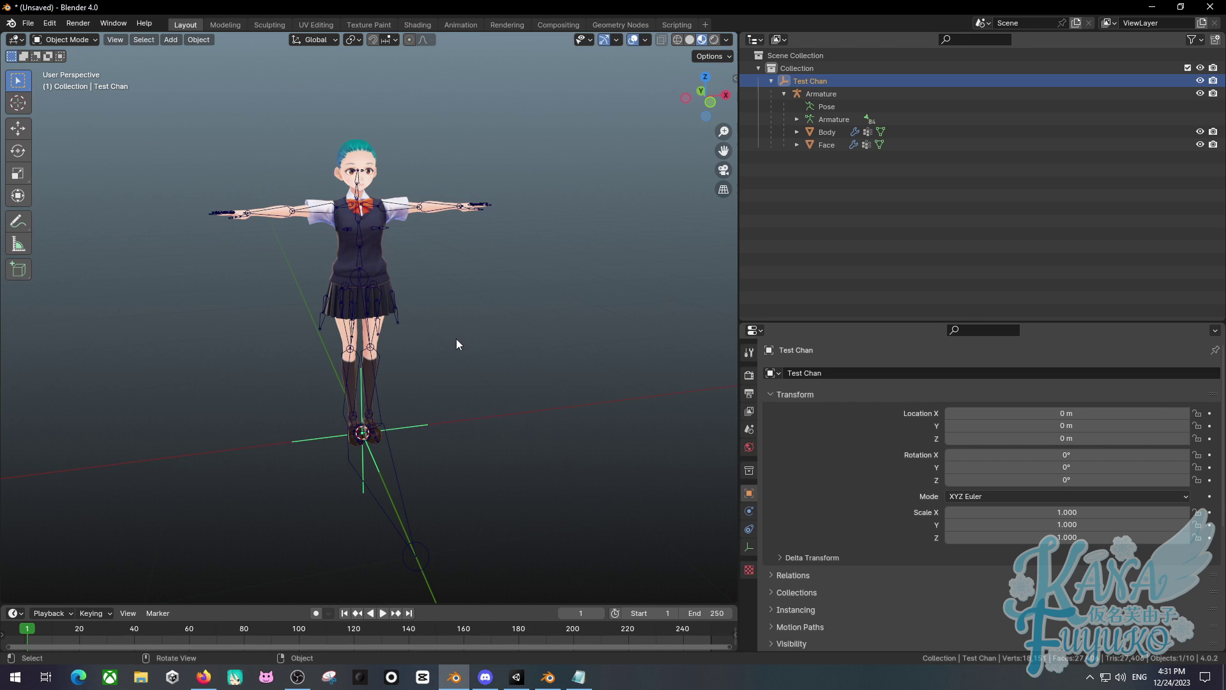
pyautogui.moveTo(456, 344)
pyautogui.mouseDown(button='middle')
pyautogui.moveTo(419, 370)
pyautogui.moveTo(454, 365)
pyautogui.mouseUp(button='middle')
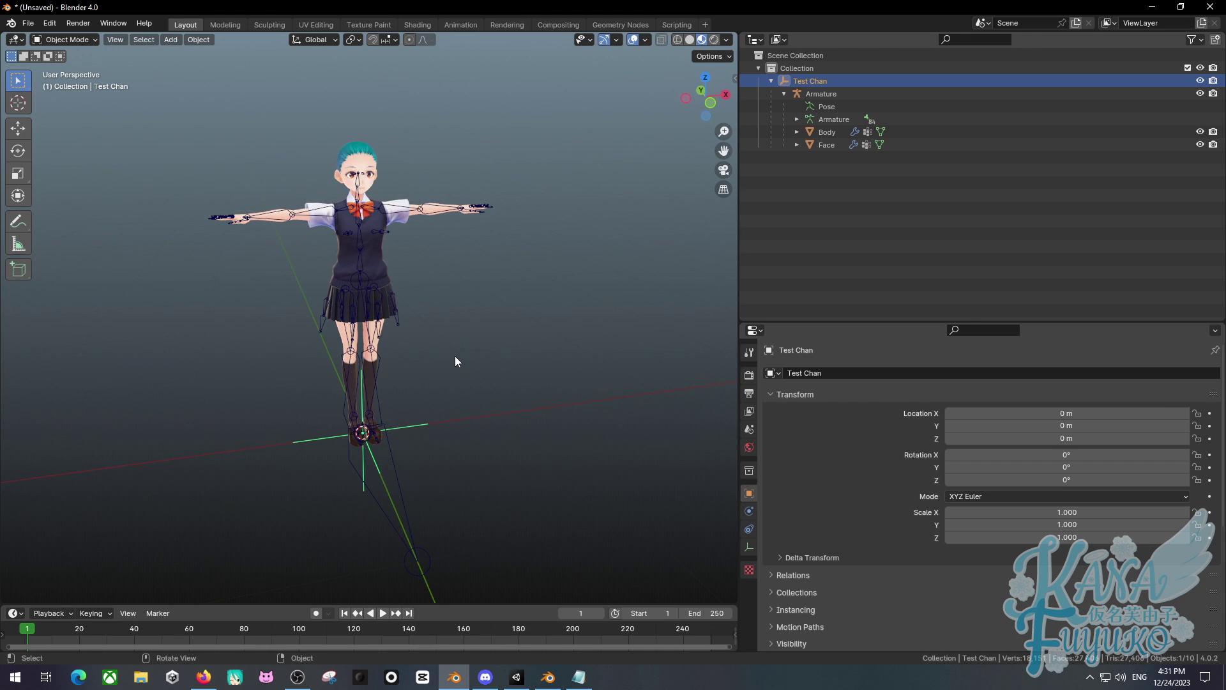
# Bring back the MMD Tools sidebar with N and zoom the view in on the character
pyautogui.press('n')
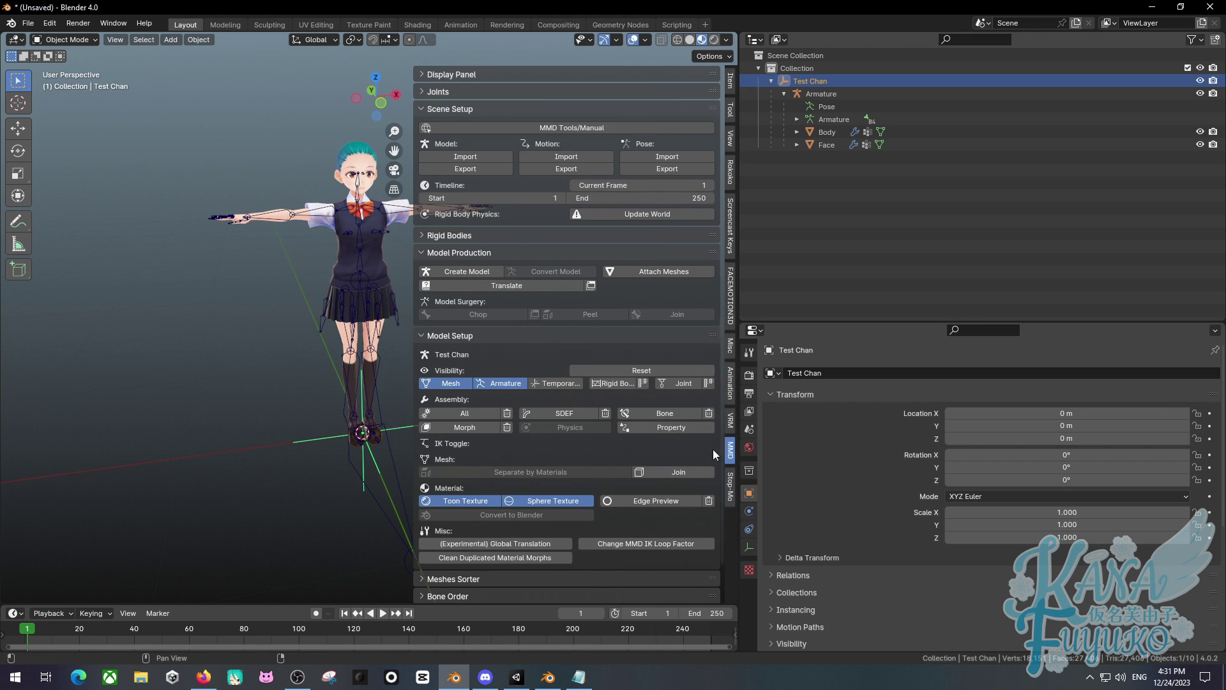
pyautogui.press('n')
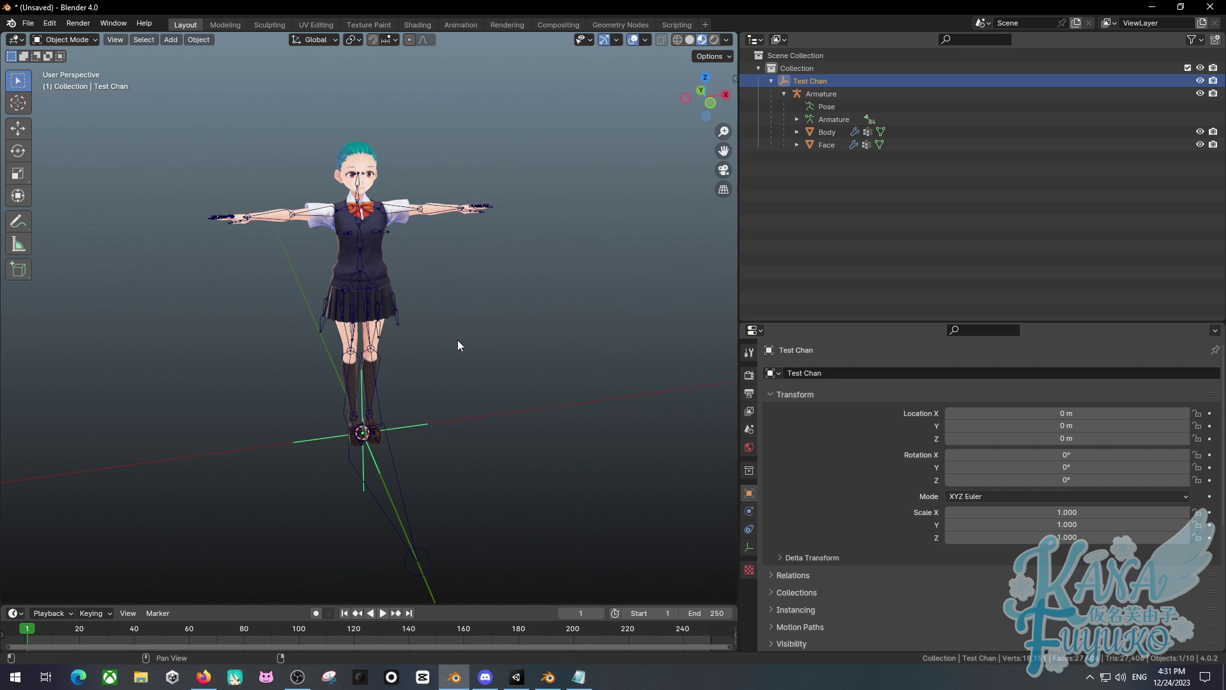
pyautogui.press('n')
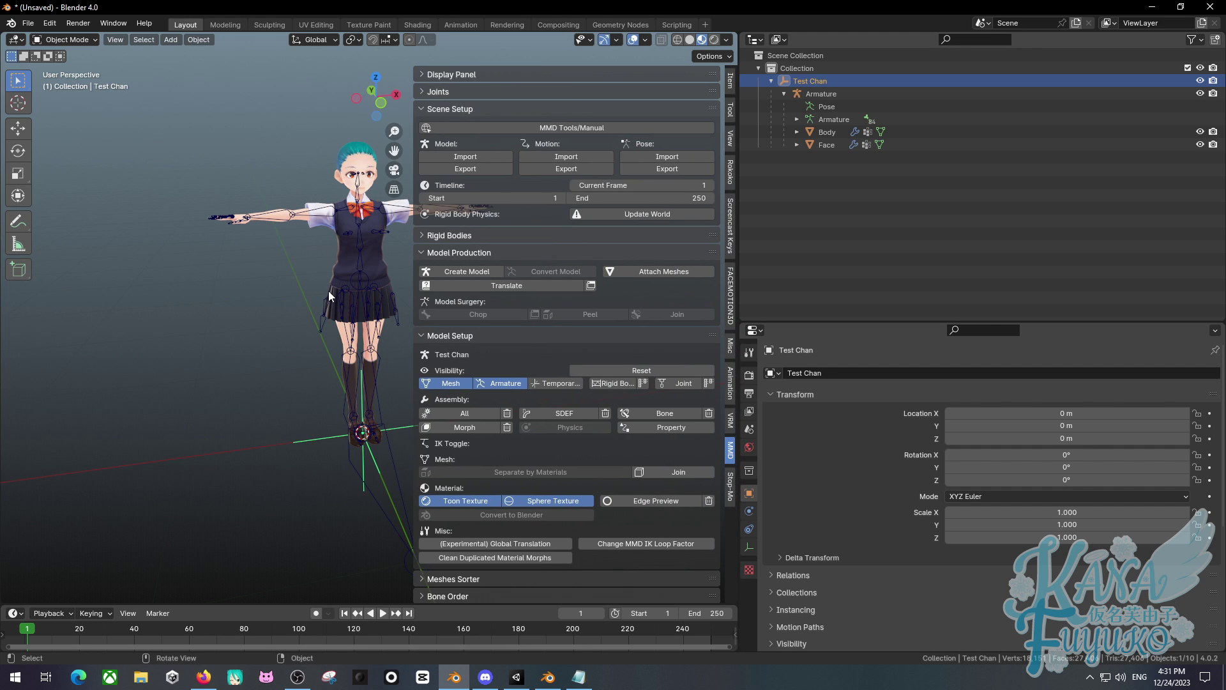
pyautogui.scroll(2, 328, 290)
pyautogui.moveTo(318, 286); pyautogui.dragTo(399, 195, button='middle')
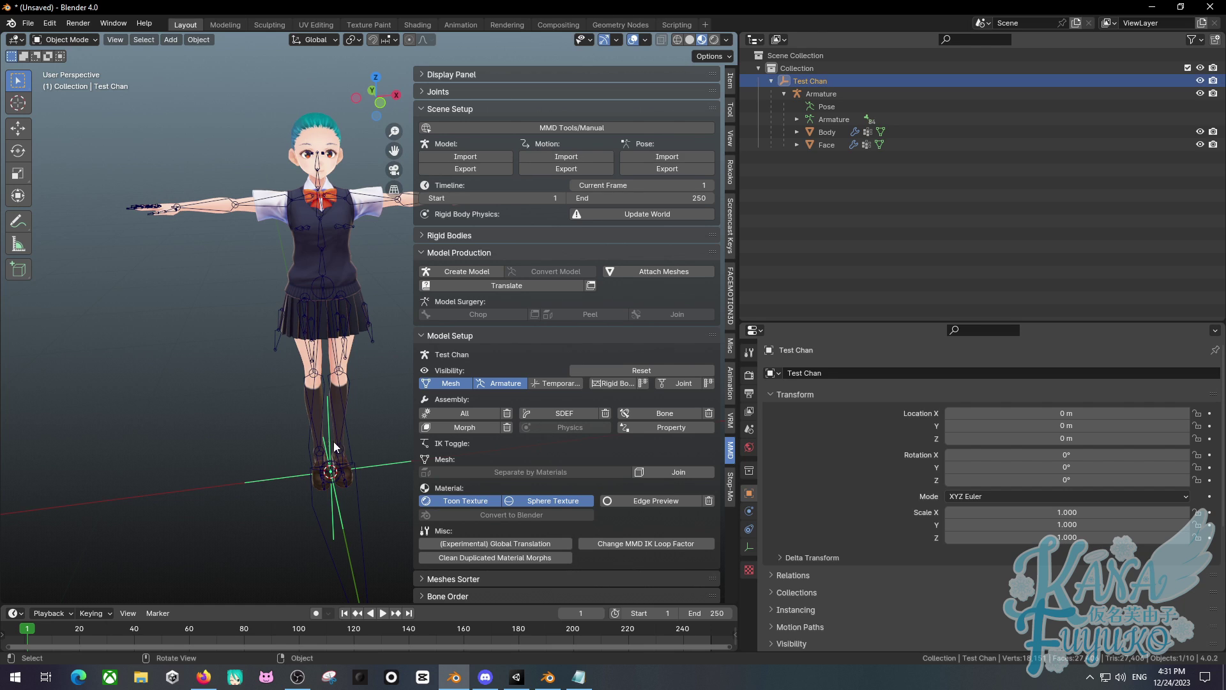
# From the PMX export browser, create a Test MMD folder inside New folder and enter it
pyautogui.click(456, 170)
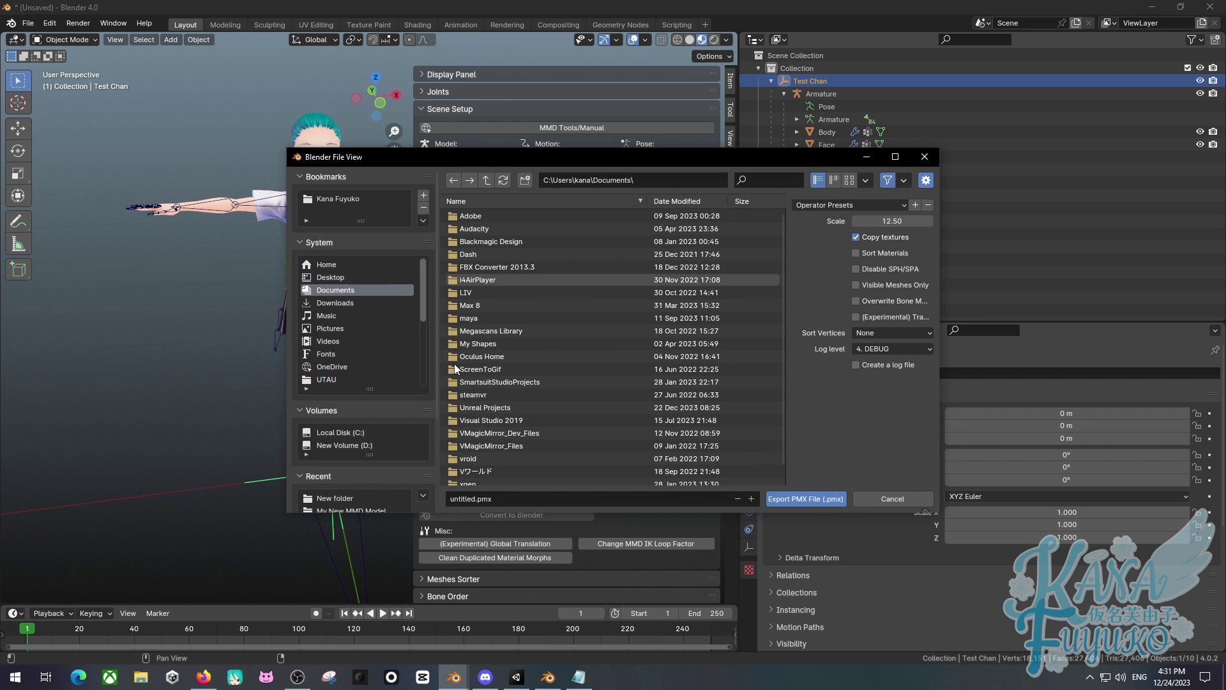
pyautogui.click(374, 497)
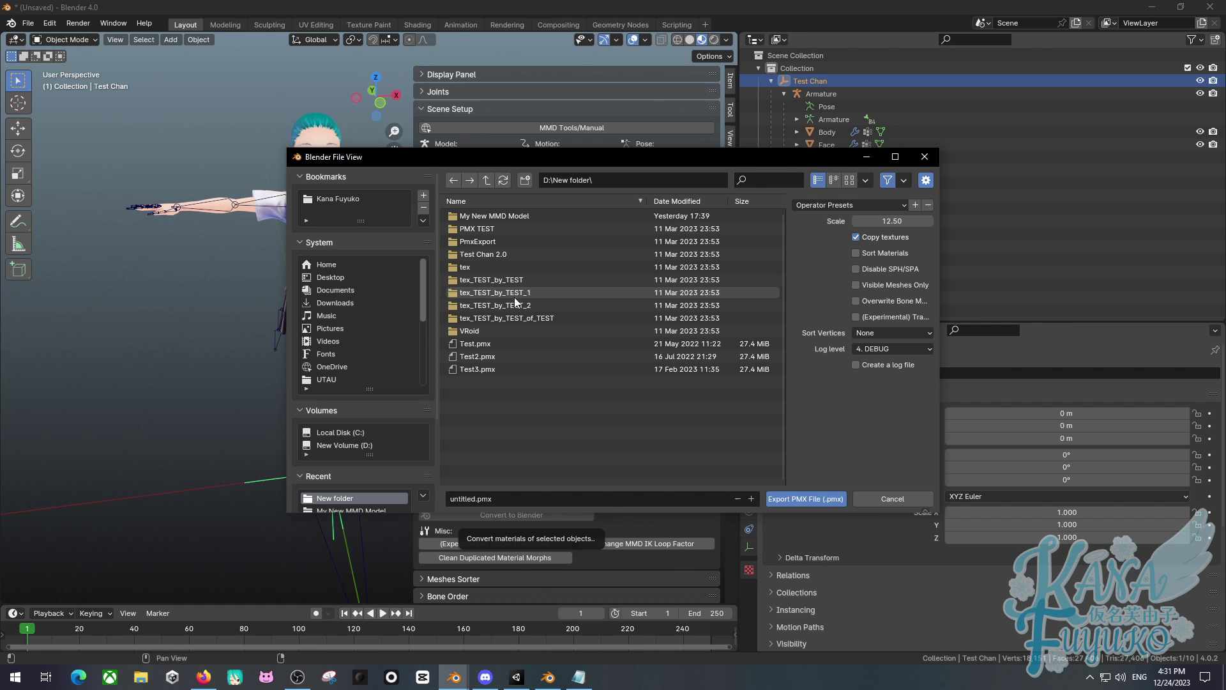
pyautogui.click(526, 183)
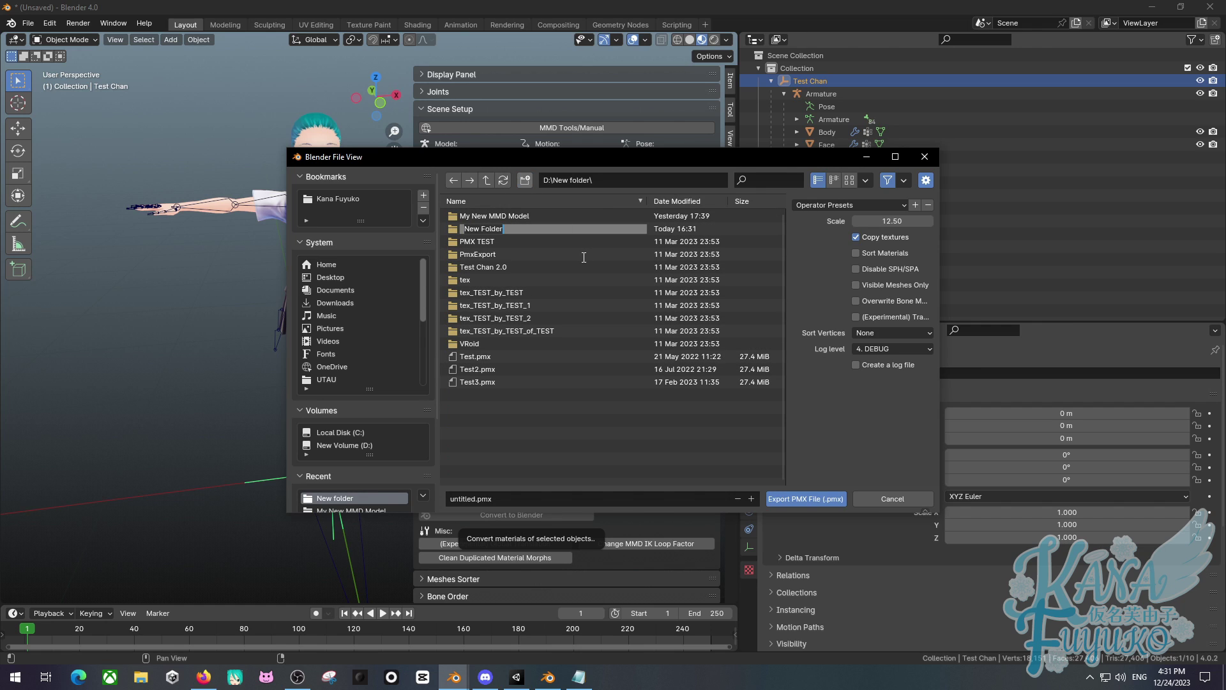
pyautogui.write('Test MMD')
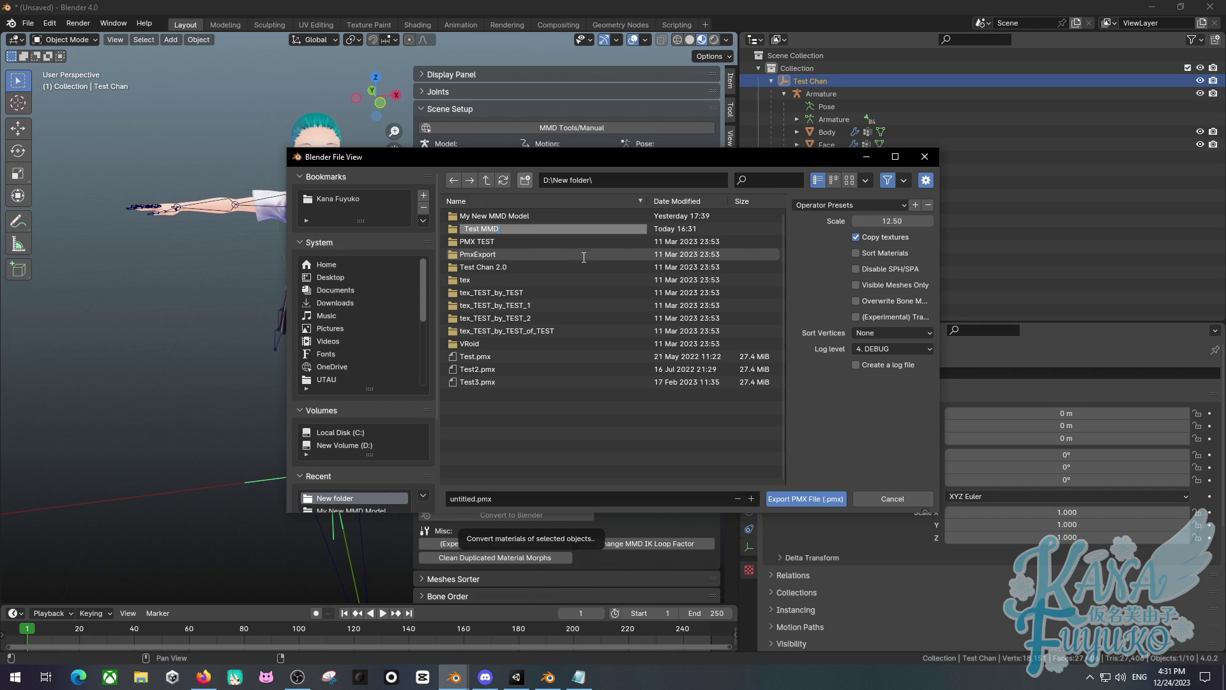
pyautogui.press('Return')
pyautogui.doubleClick(487, 265)
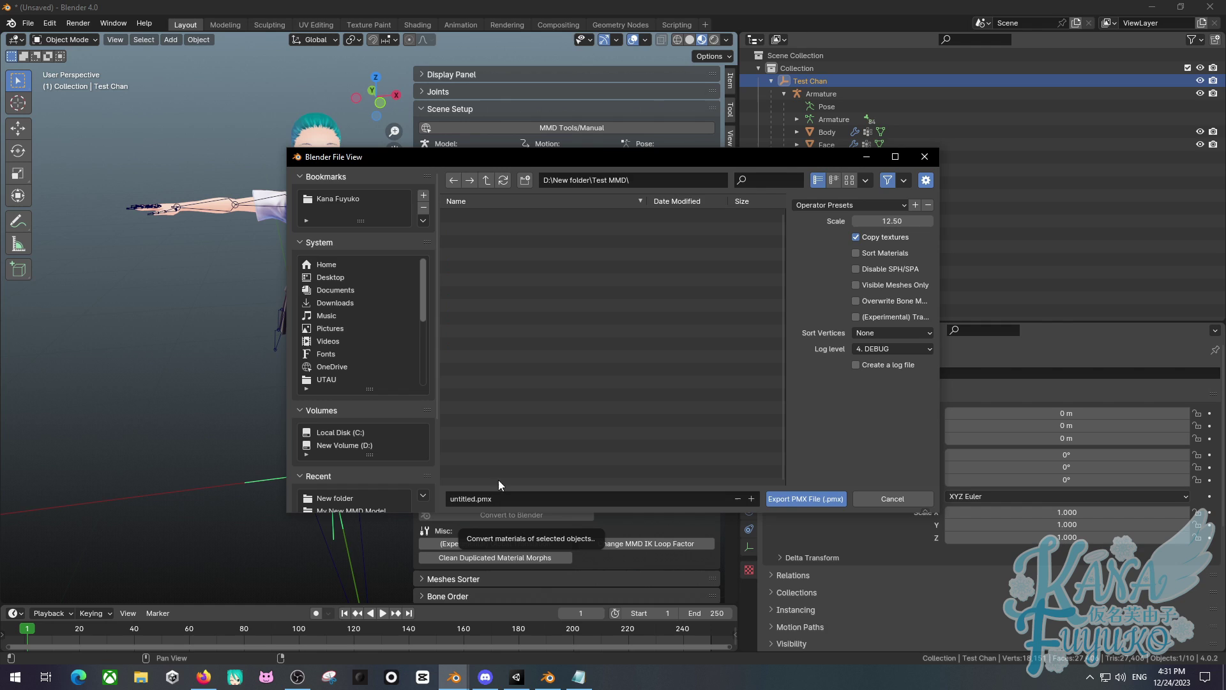
# Name the file Test.pmx and export the model as a PMX file
pyautogui.click(496, 499)
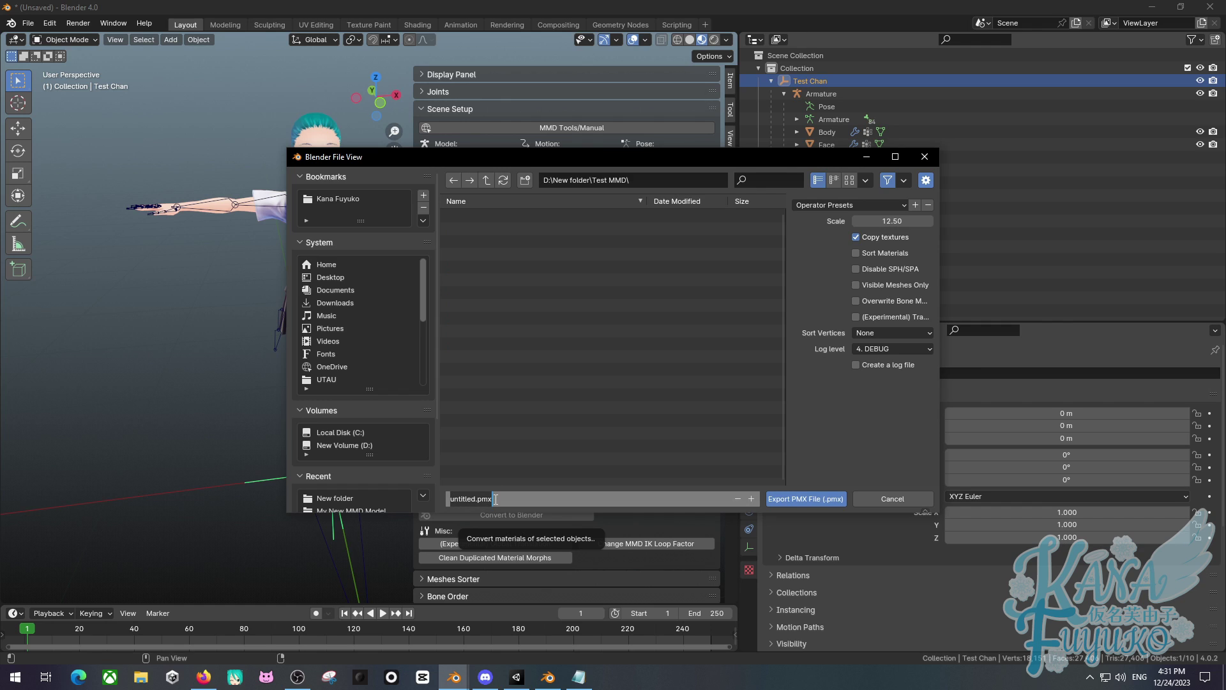
pyautogui.write('Test')
pyautogui.press('Return')
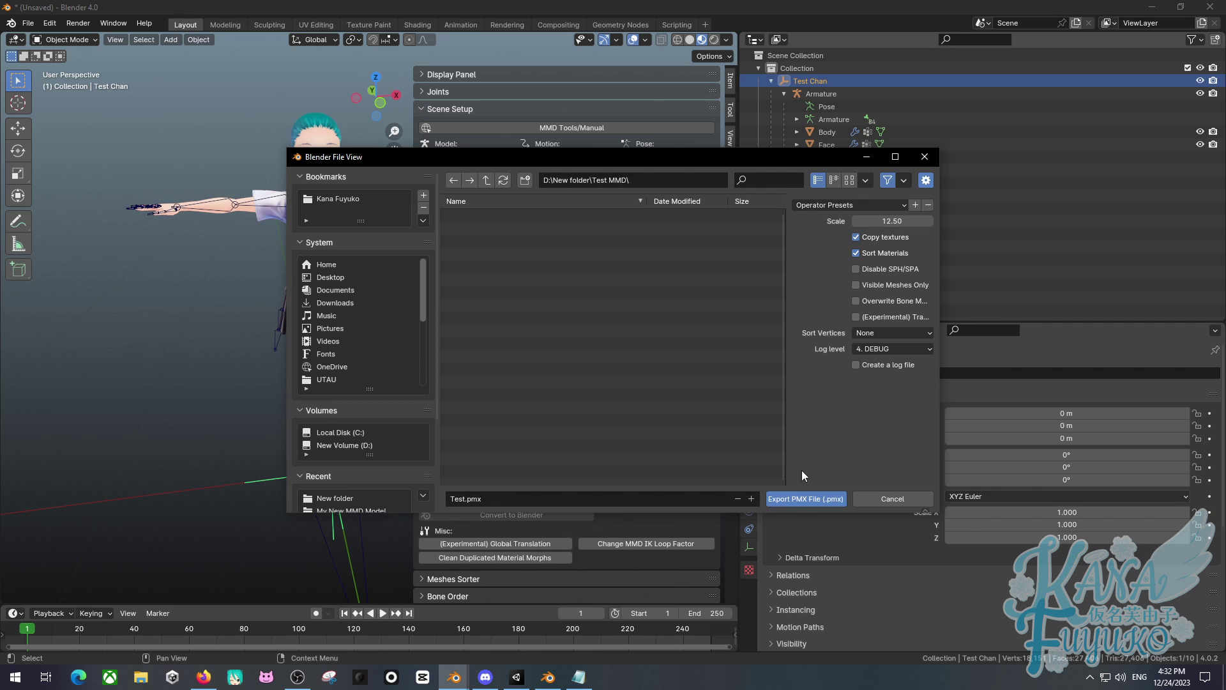
pyautogui.click(798, 500)
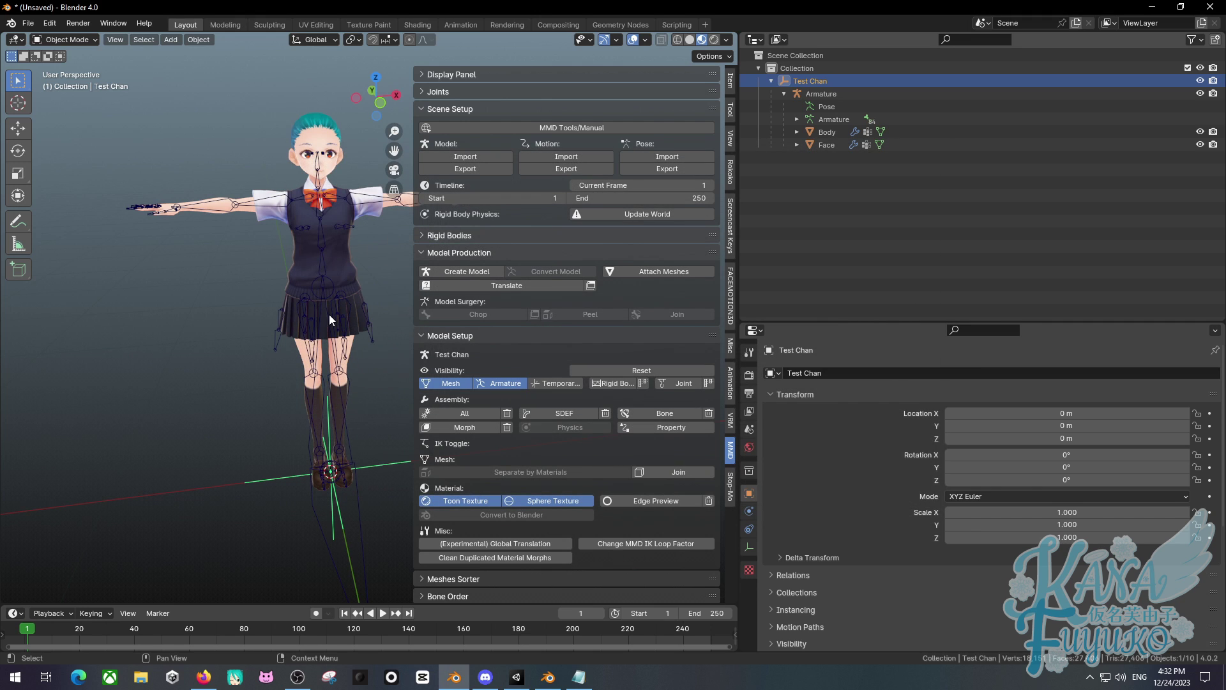
pyautogui.moveTo(324, 307); pyautogui.dragTo(359, 251, button='middle')
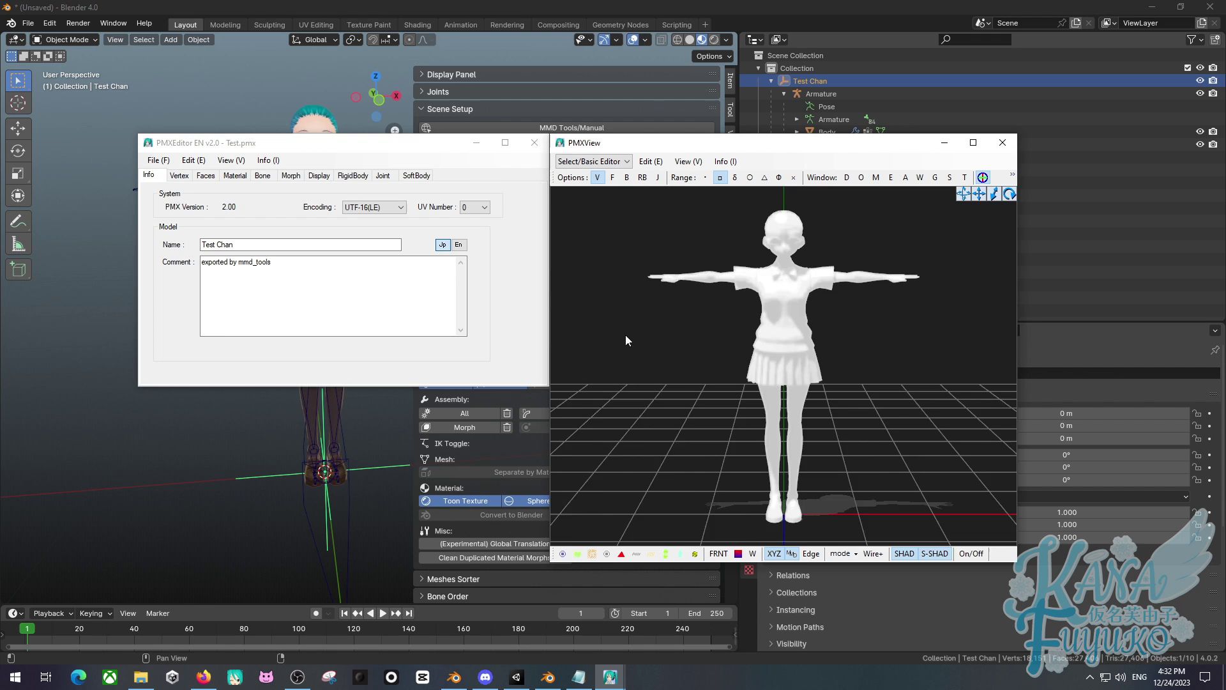
# Turn on bone display in the PMX Editor preview and rotate to a frontal view
pyautogui.moveTo(626, 334); pyautogui.dragTo(630, 351, button='right')
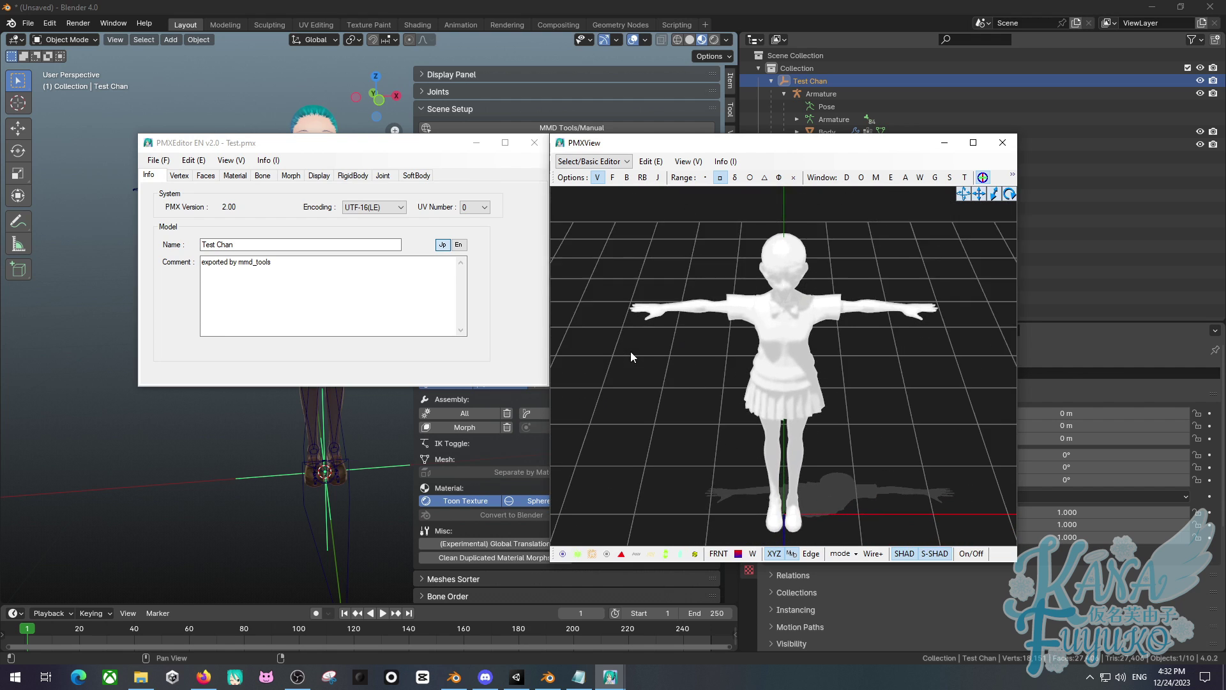
pyautogui.click(576, 554)
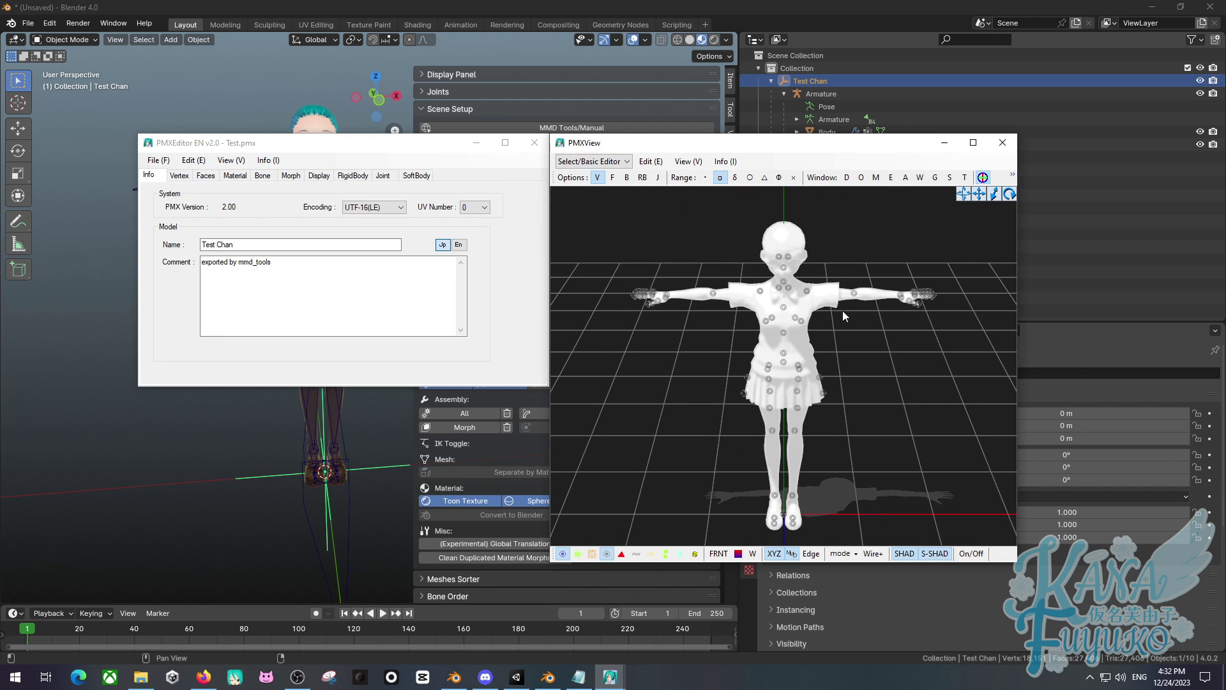
pyautogui.moveTo(842, 311); pyautogui.dragTo(781, 339, button='right')
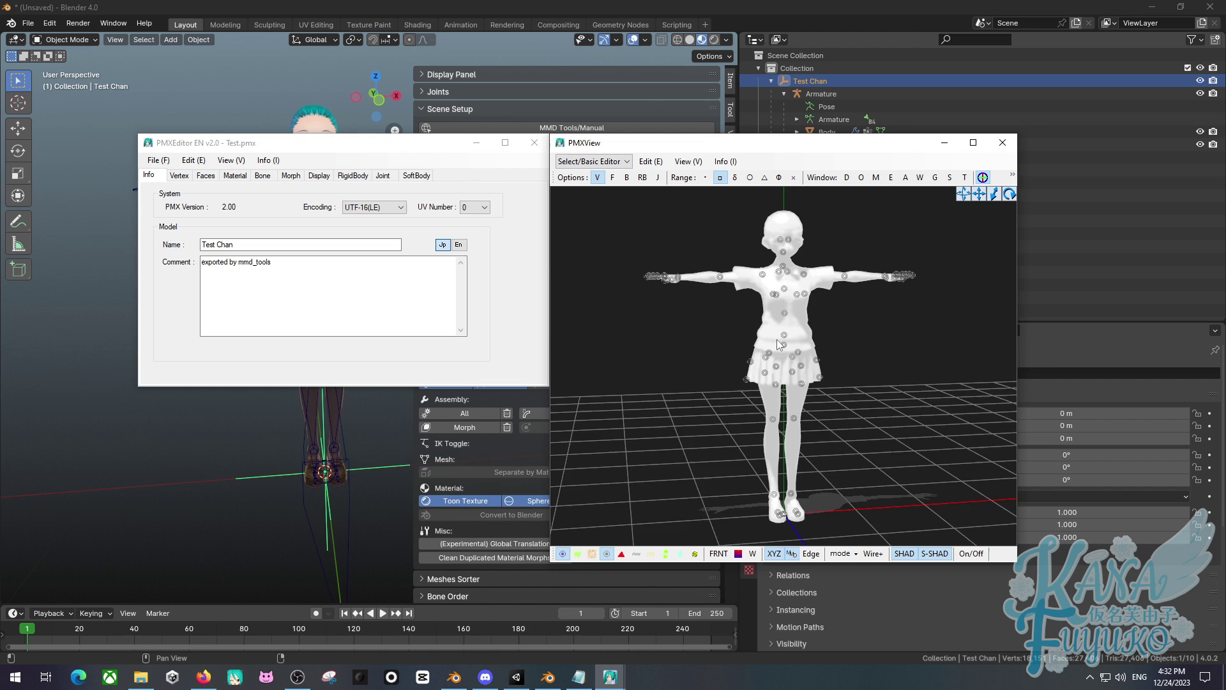
pyautogui.moveTo(781, 345)
pyautogui.mouseDown(button='right')
pyautogui.moveTo(765, 338)
pyautogui.moveTo(779, 348)
pyautogui.mouseUp(button='right')
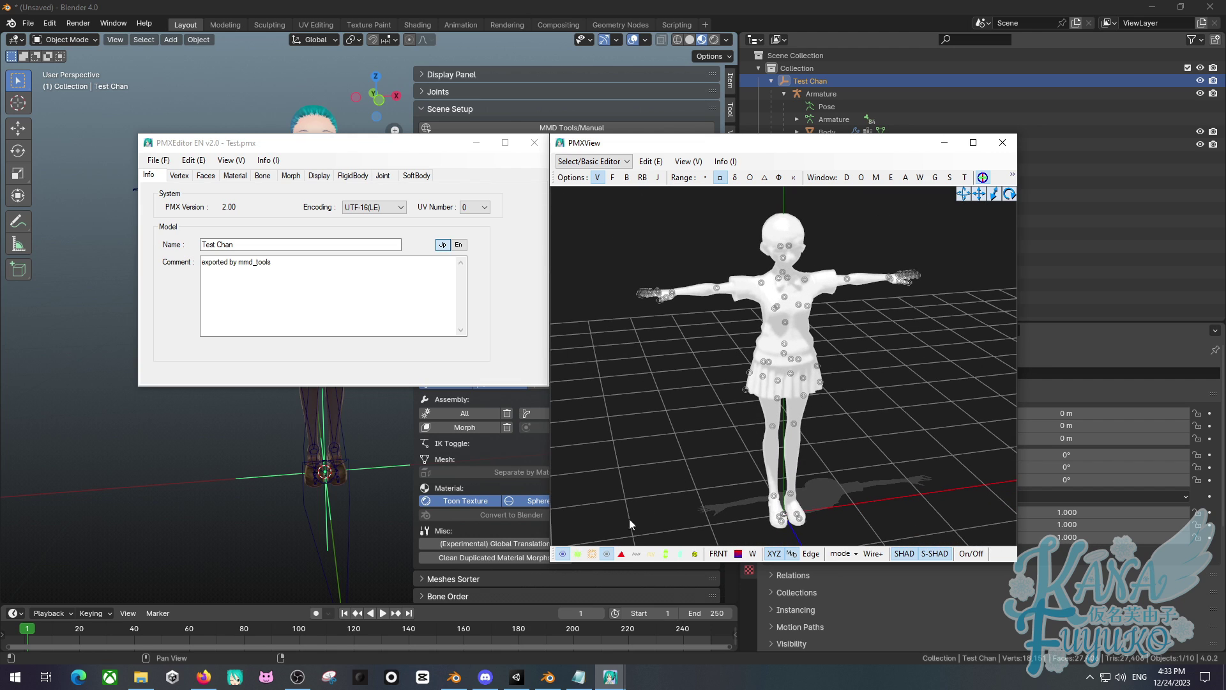
pyautogui.click(607, 554)
pyautogui.click(607, 555)
# Select all bones in the Bone list and set them visible (VIS) and movable (MVN)
pyautogui.click(268, 175)
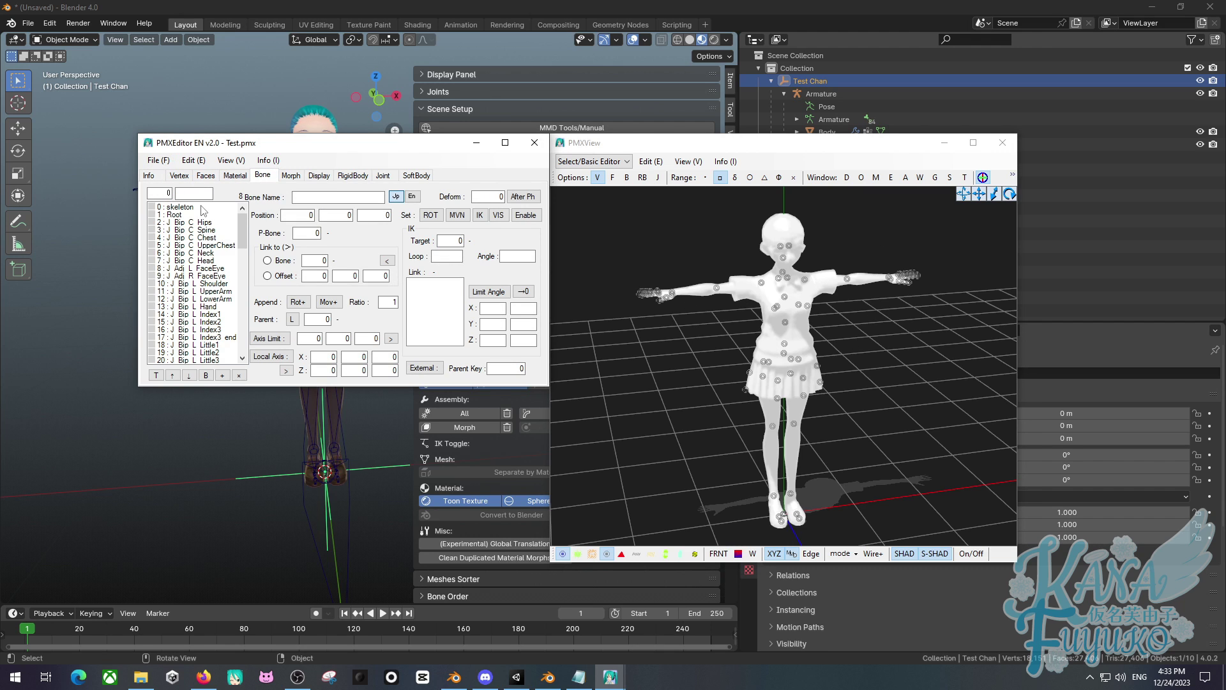
pyautogui.click(203, 211)
pyautogui.hotkey('ctrl', 'a')
pyautogui.scroll(-20, 214, 254)
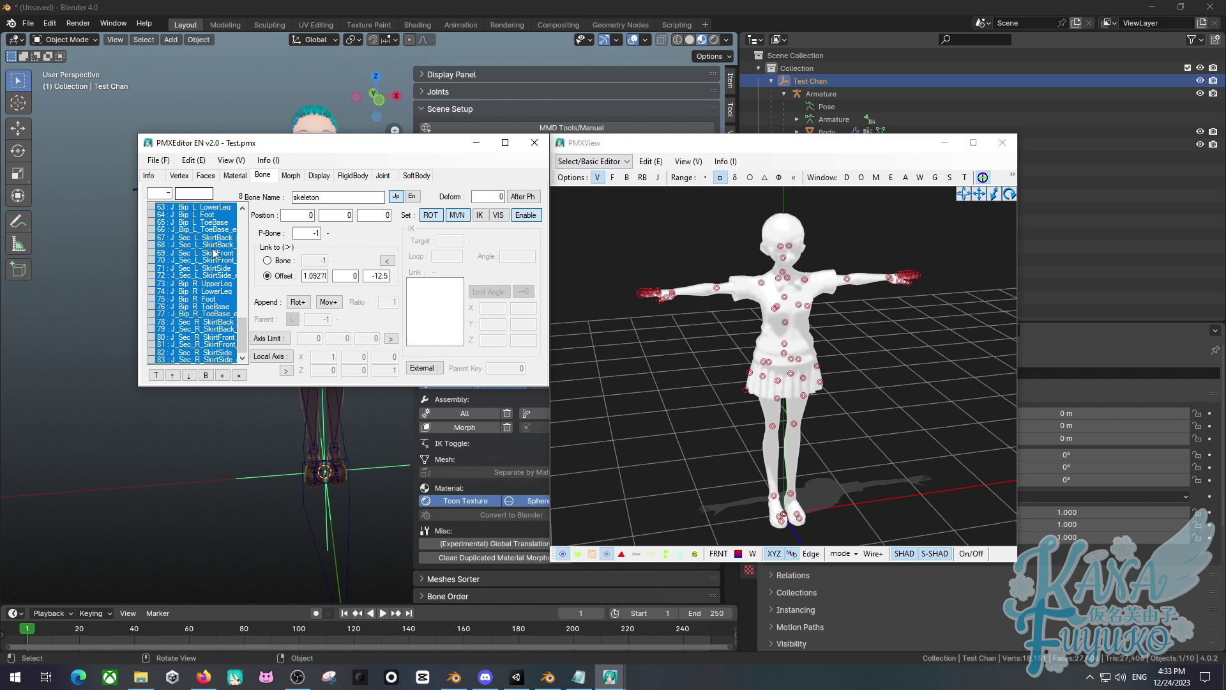
pyautogui.click(506, 217)
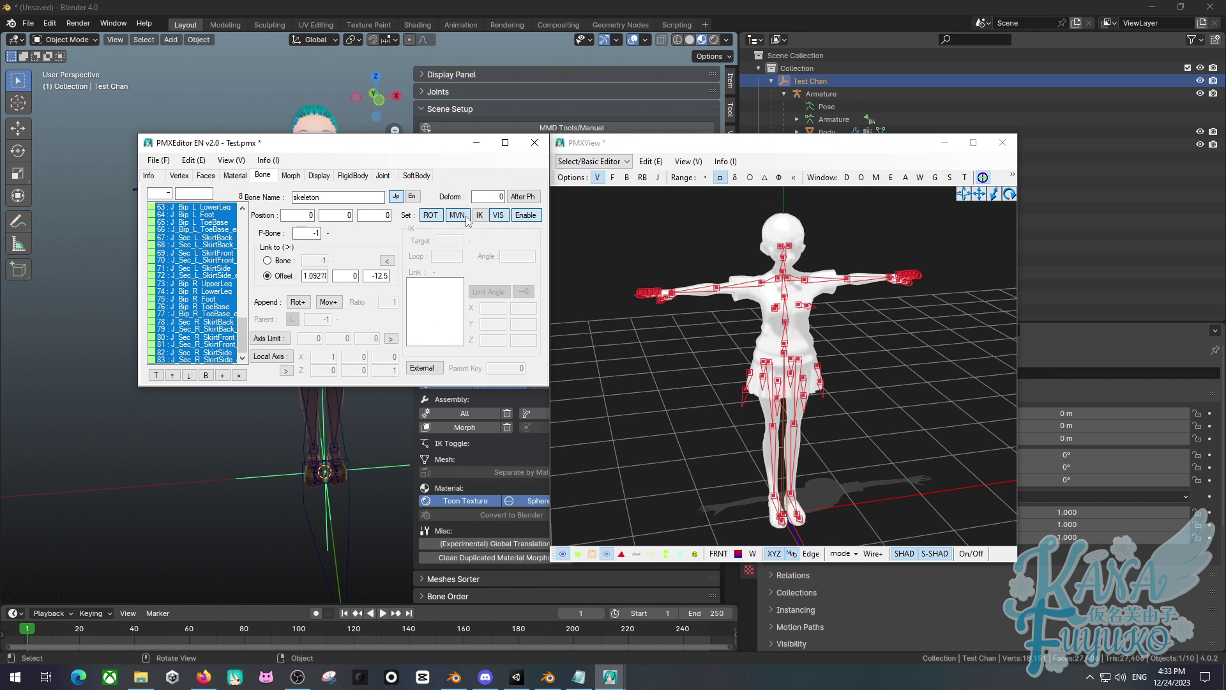
pyautogui.click(458, 216)
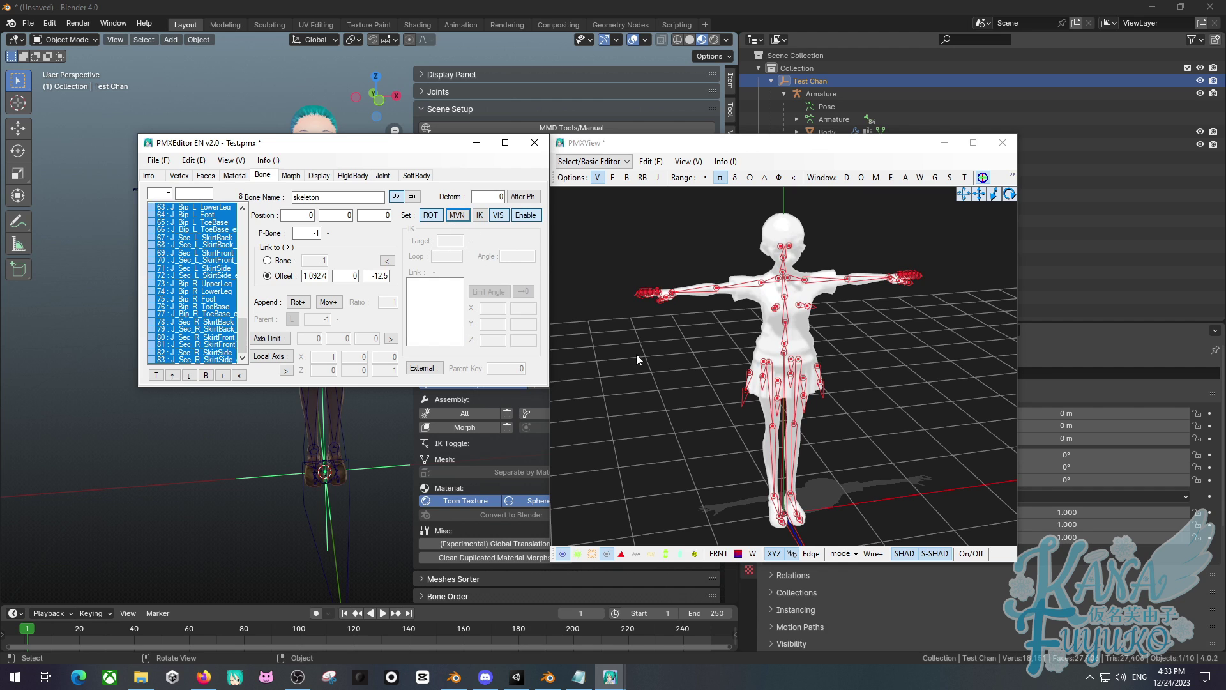
# Orbit and zoom the preview to inspect the connected skeleton, deselecting the bones
pyautogui.moveTo(636, 354); pyautogui.dragTo(753, 520, button='right')
pyautogui.moveTo(753, 520); pyautogui.dragTo(774, 450, button='middle')
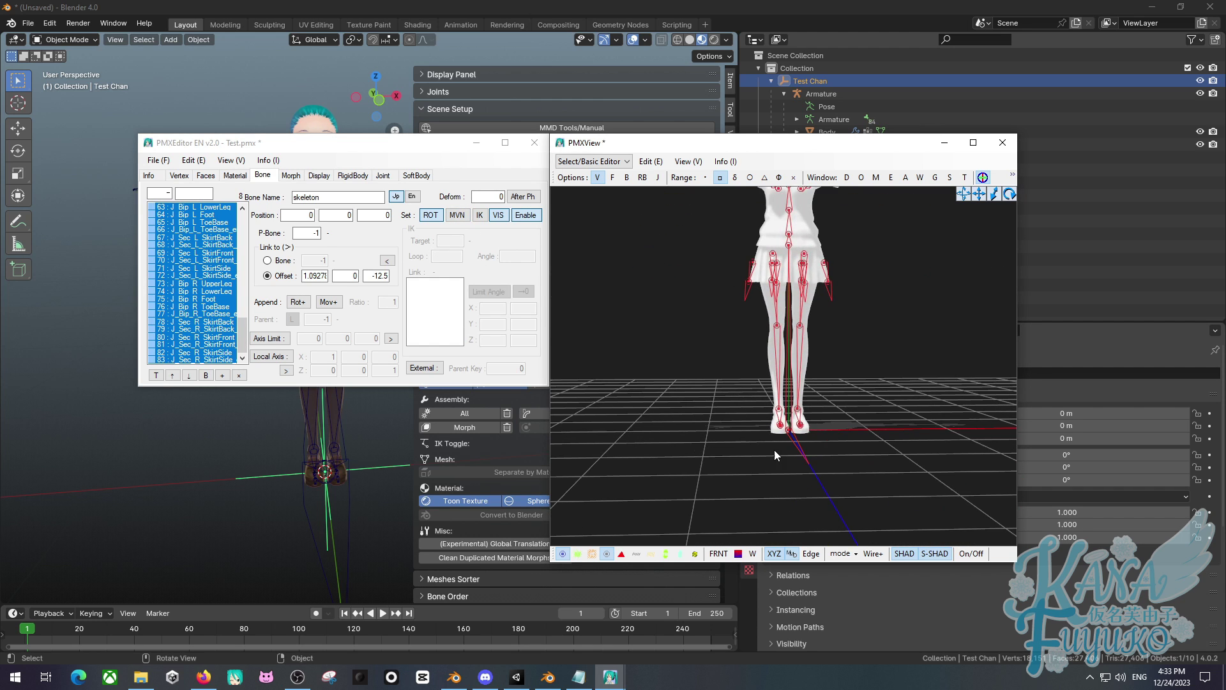
pyautogui.moveTo(774, 449); pyautogui.dragTo(793, 440, button='right')
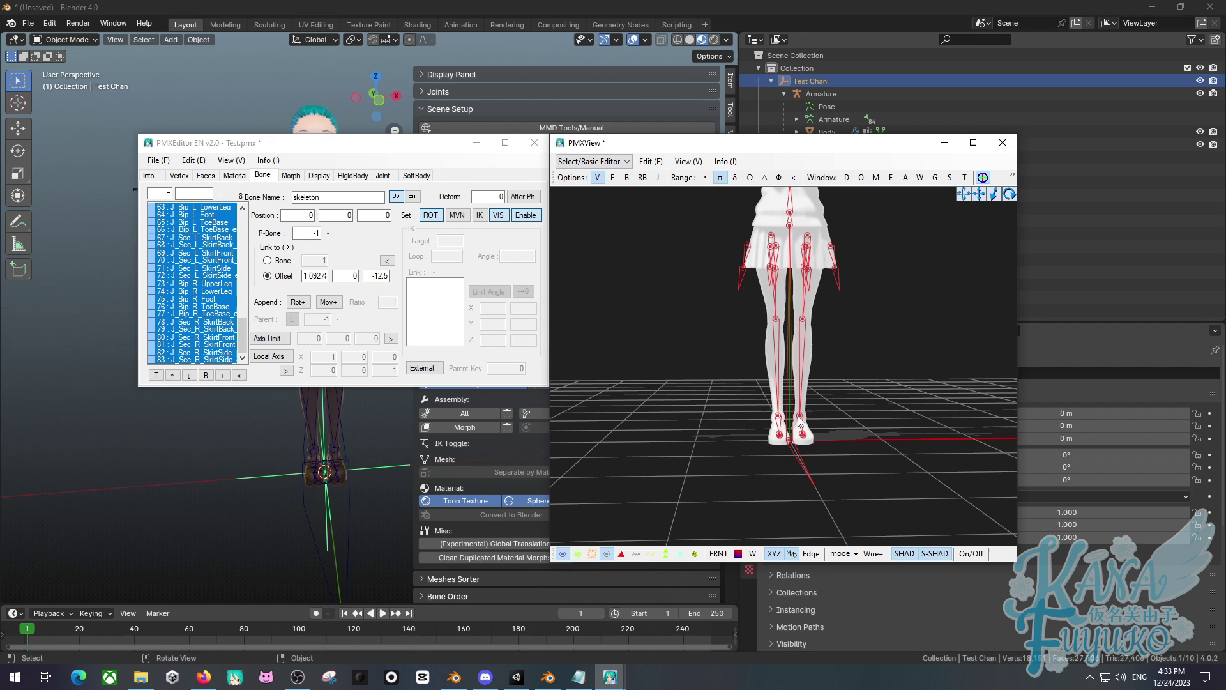
pyautogui.click(733, 335)
pyautogui.moveTo(733, 336); pyautogui.dragTo(733, 379, button='right')
pyautogui.scroll(-5, 735, 369)
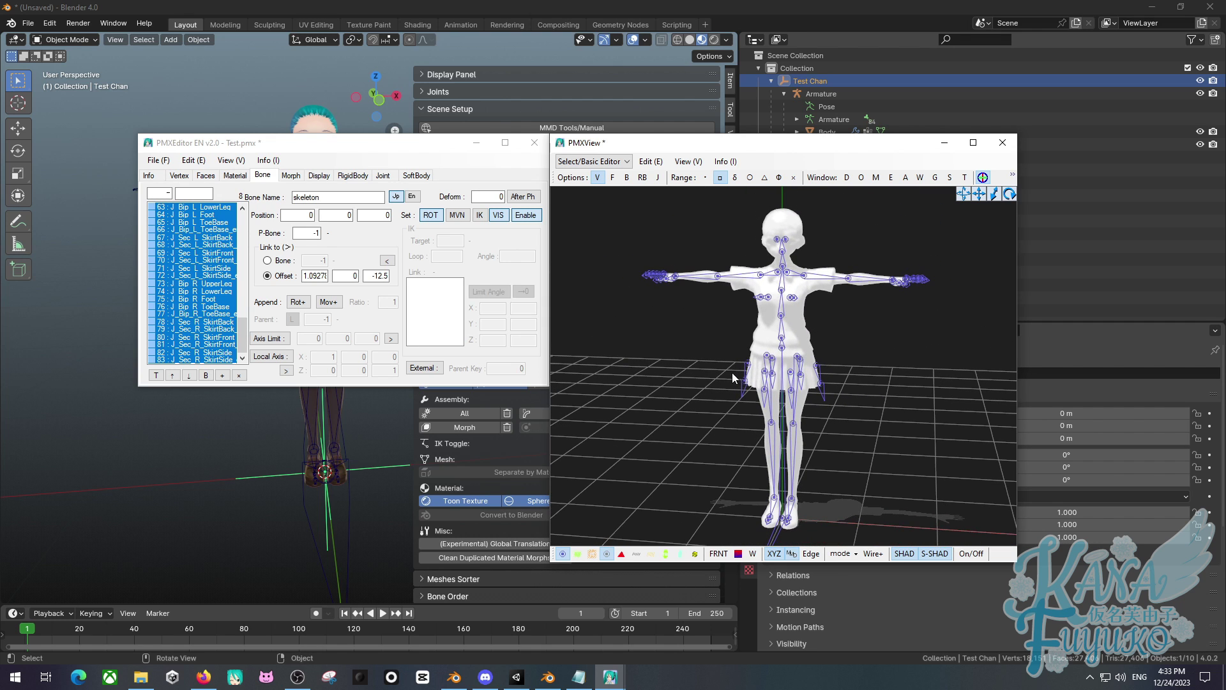
pyautogui.moveTo(736, 360); pyautogui.dragTo(743, 348, button='middle')
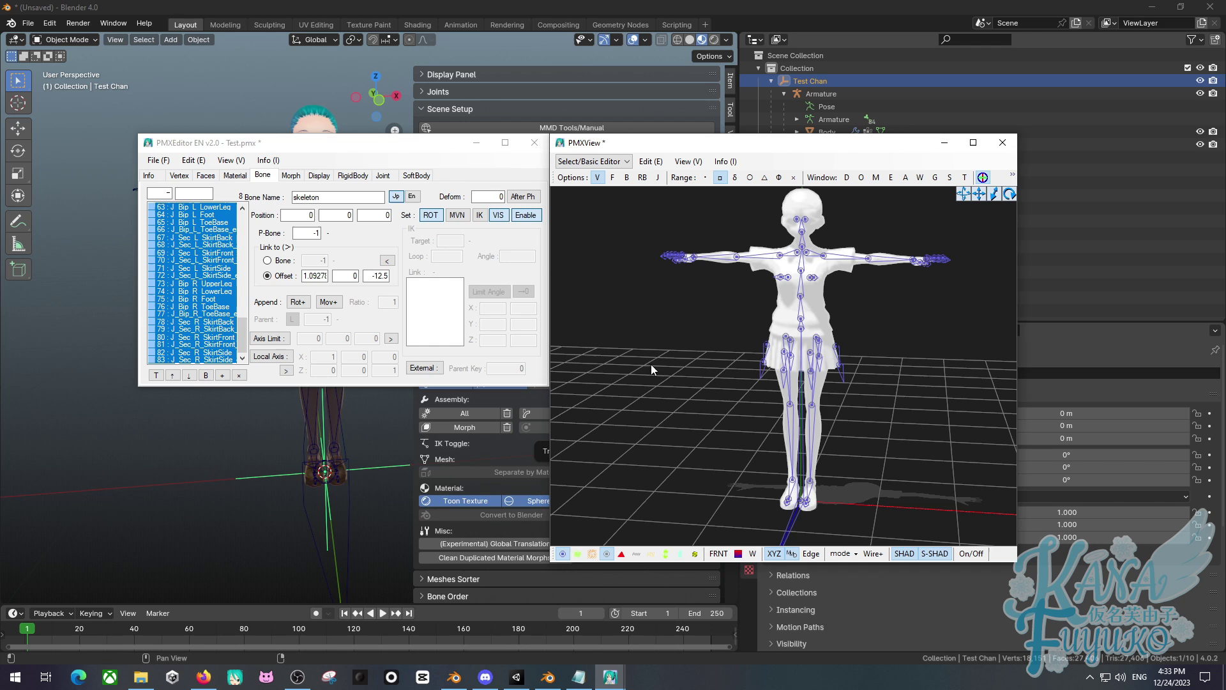
pyautogui.moveTo(655, 359)
pyautogui.mouseDown(button='middle')
pyautogui.moveTo(636, 366)
pyautogui.moveTo(644, 358)
pyautogui.mouseUp(button='middle')
pyautogui.moveTo(643, 355); pyautogui.dragTo(661, 352, button='right')
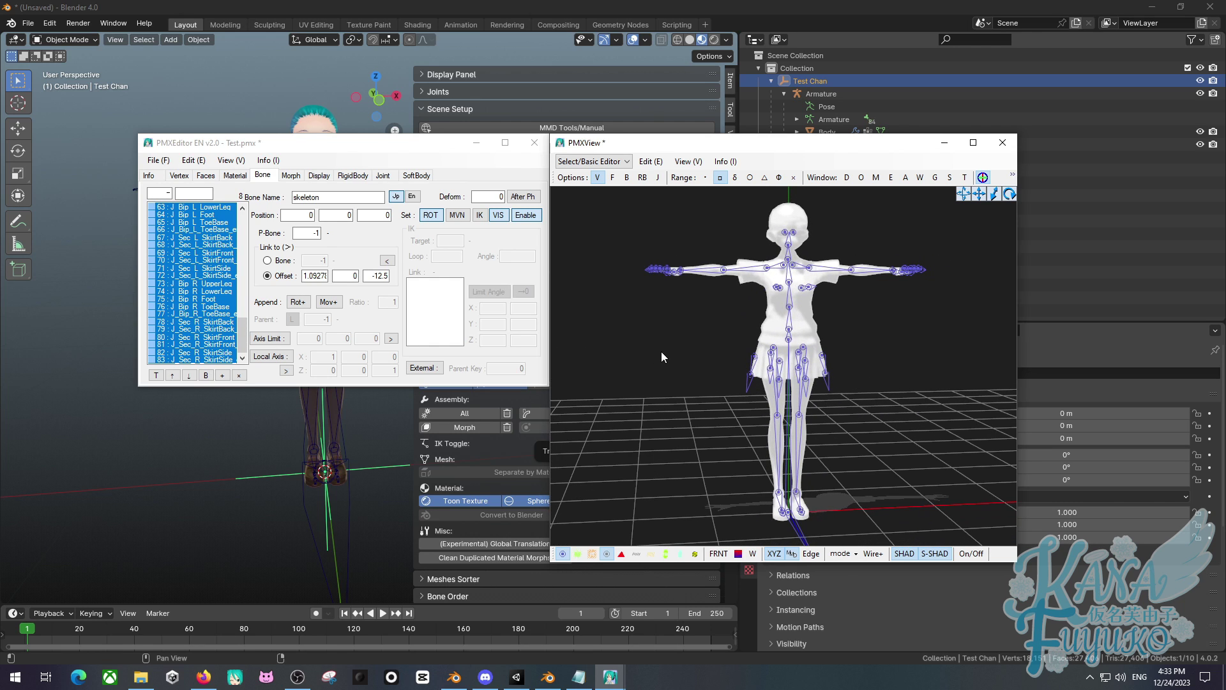